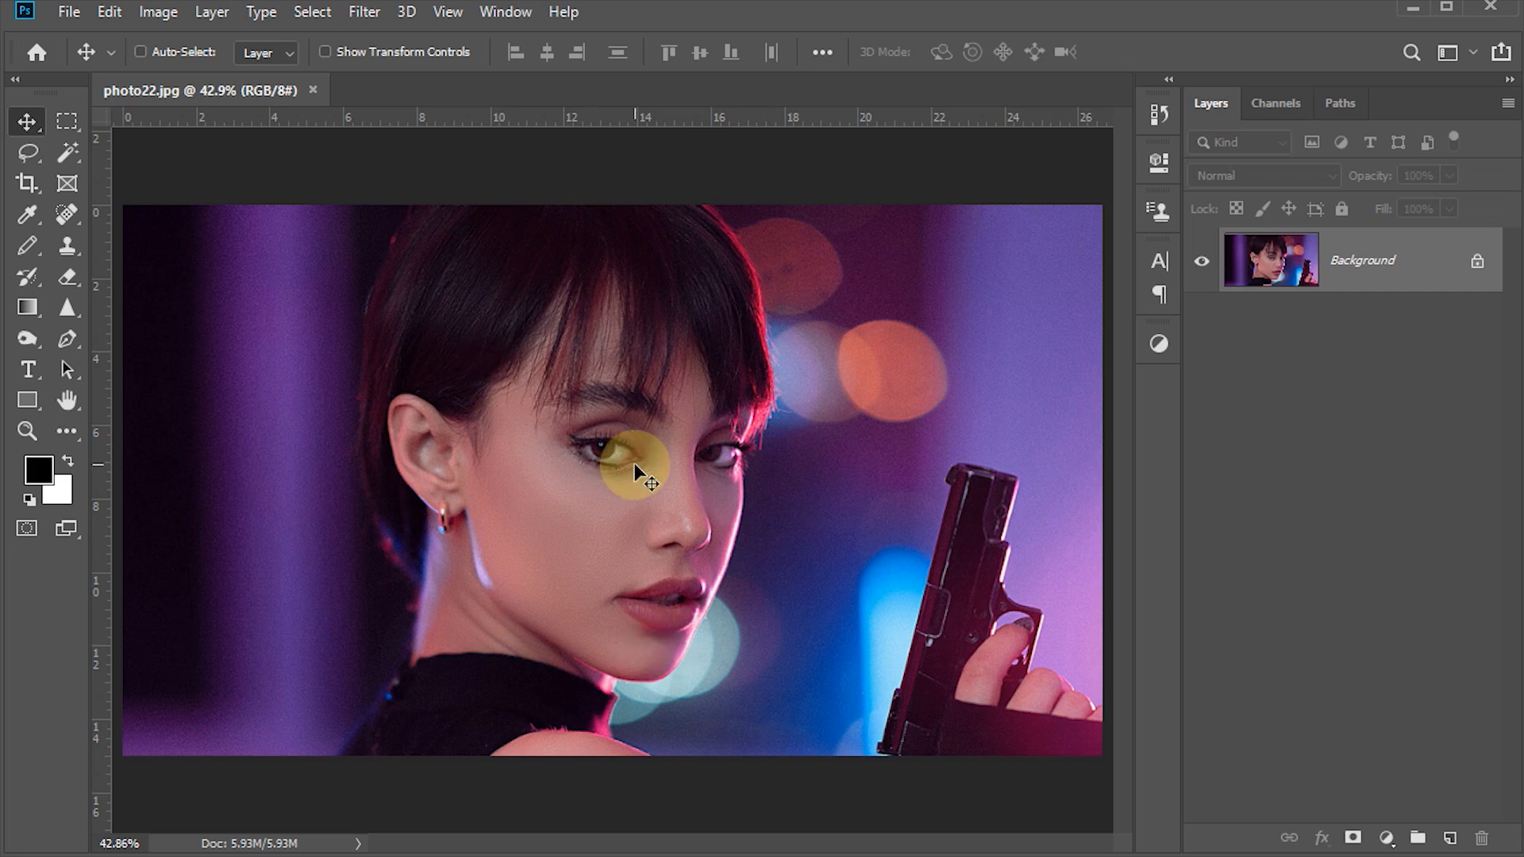
Convert the Background layer to a smart object and duplicate it
right_click(1412, 264)
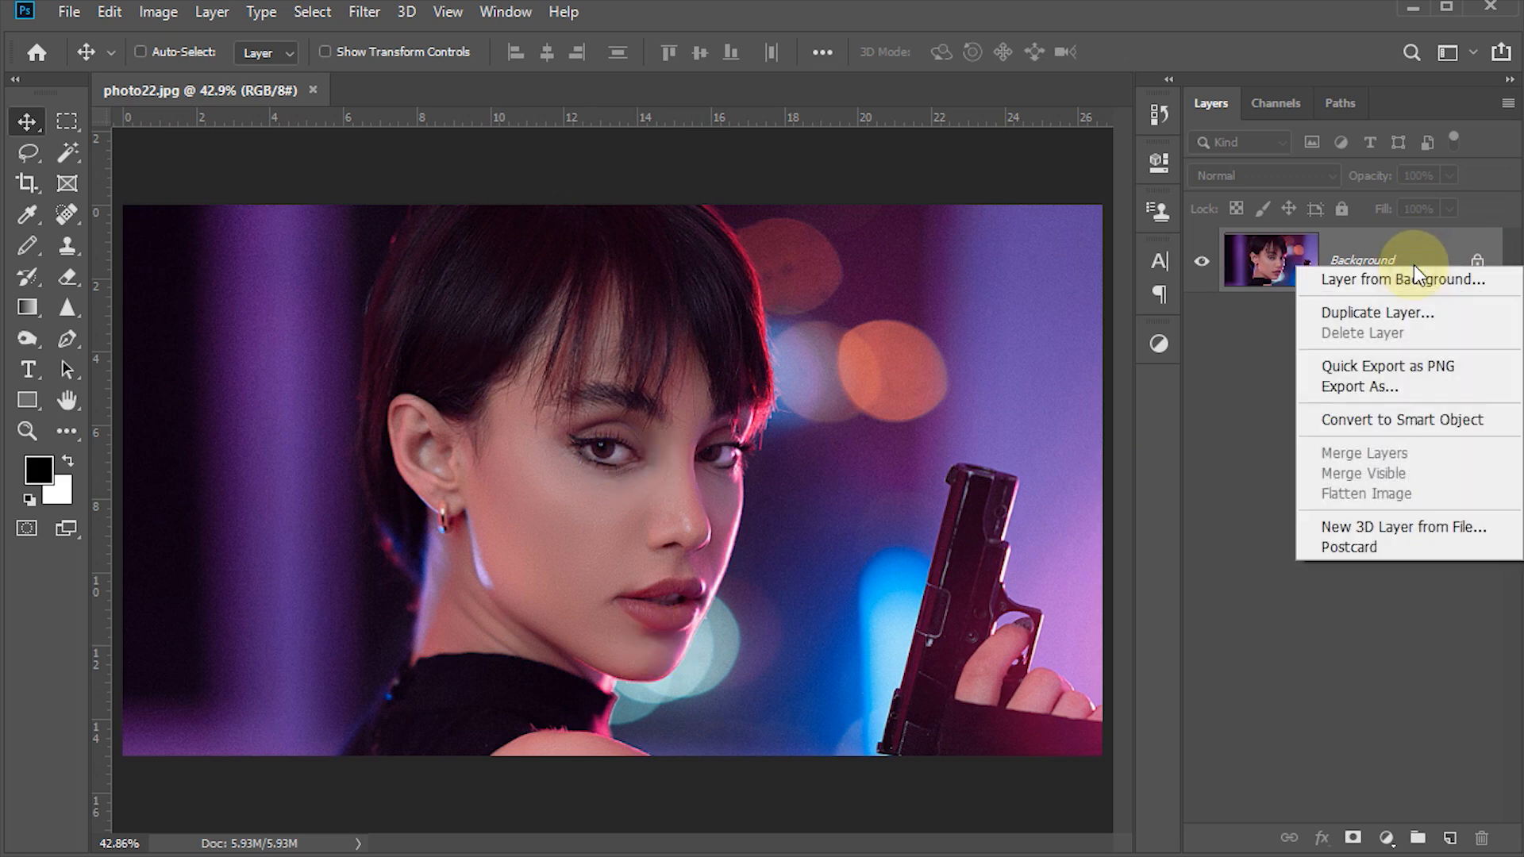
click(1365, 421)
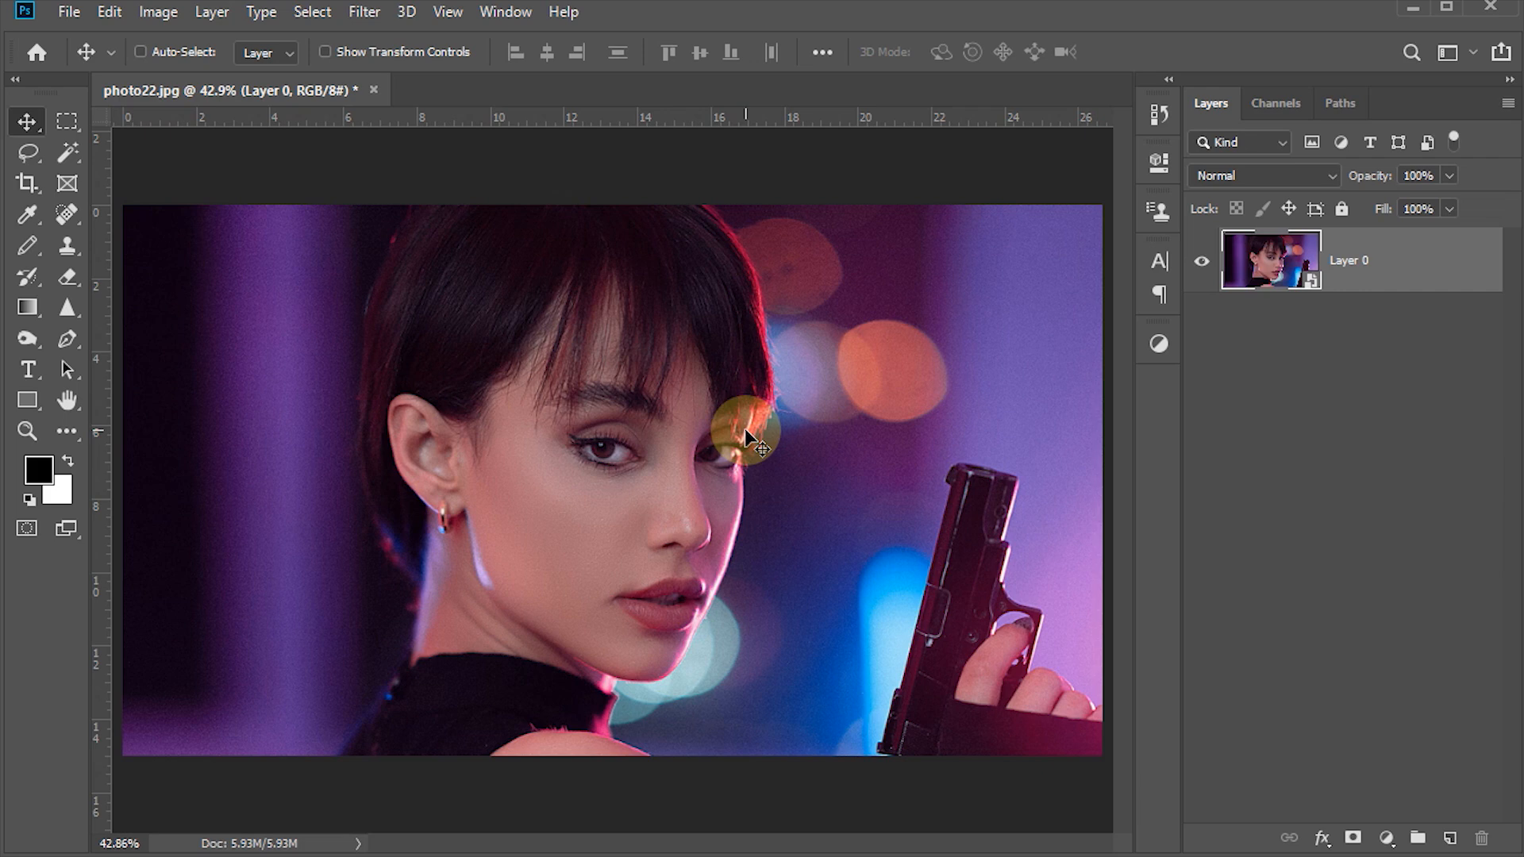
key(ctrl)
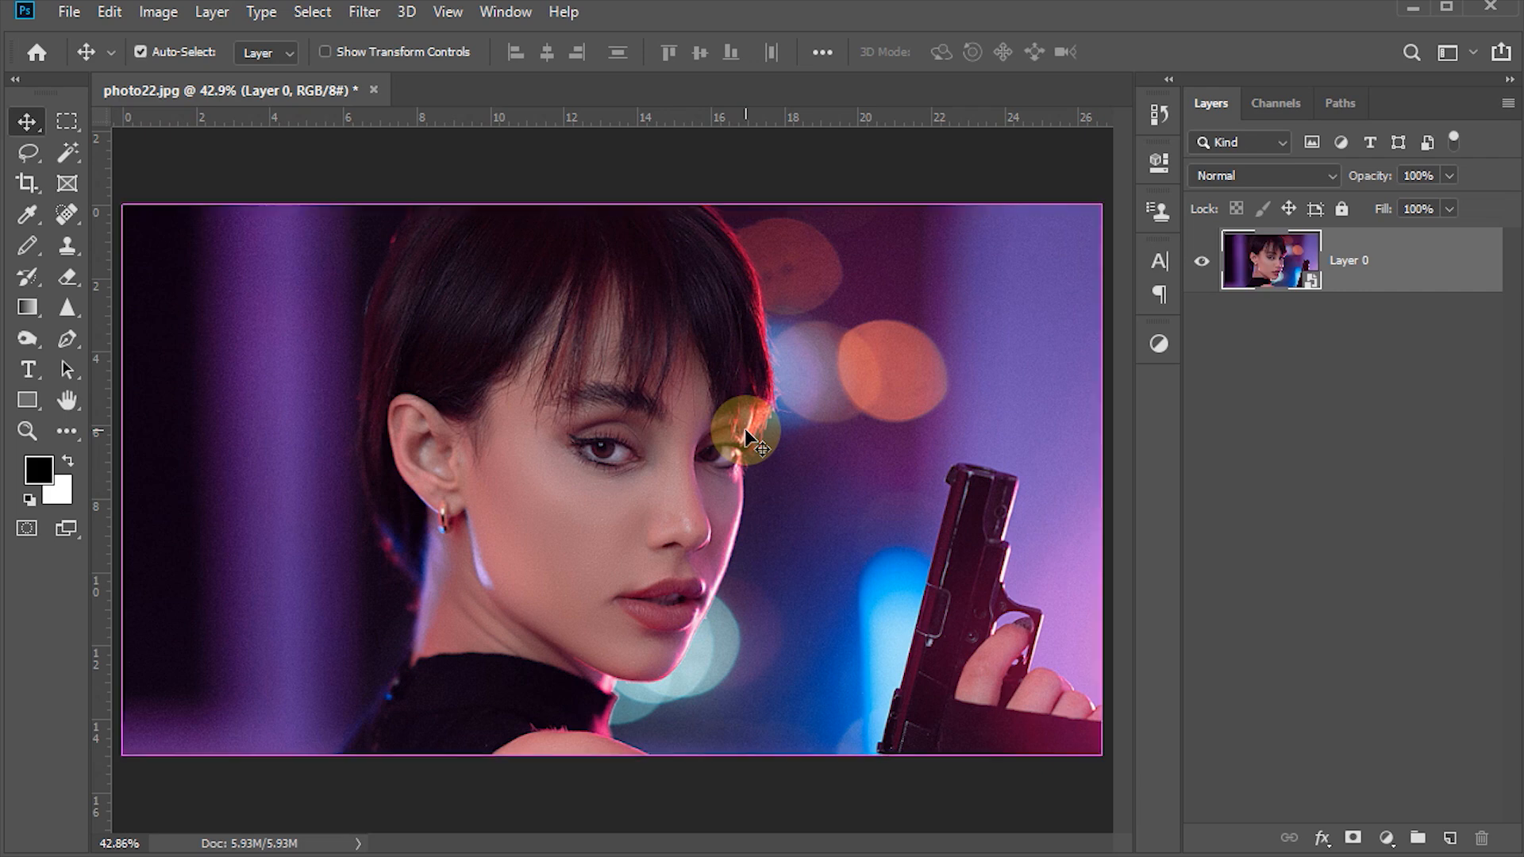
key(ctrl+j)
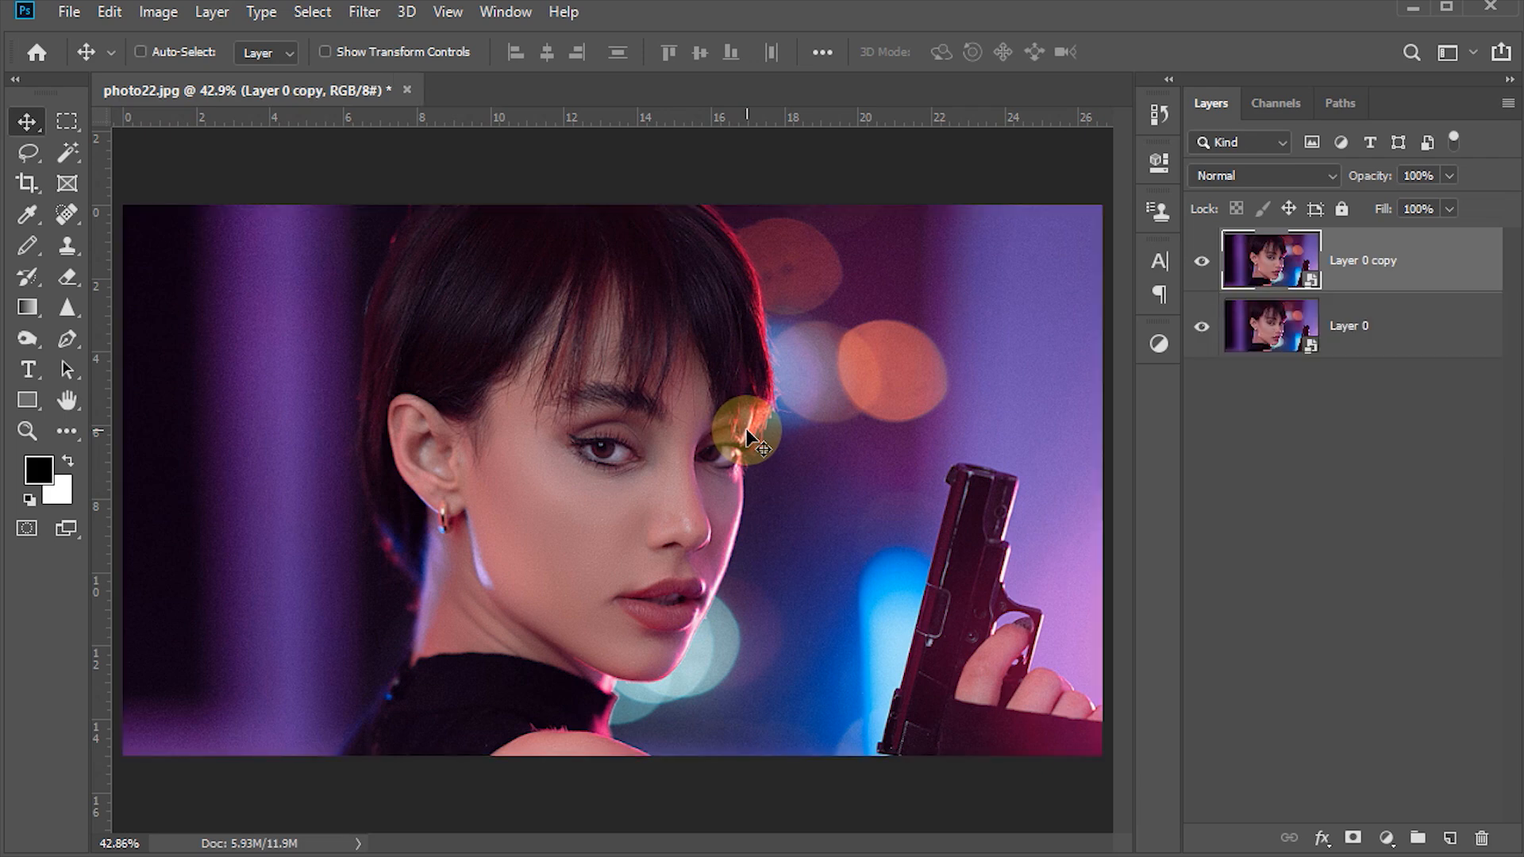
Hide the duplicated portrait layer and make Layer 0 the active layer
click(1200, 265)
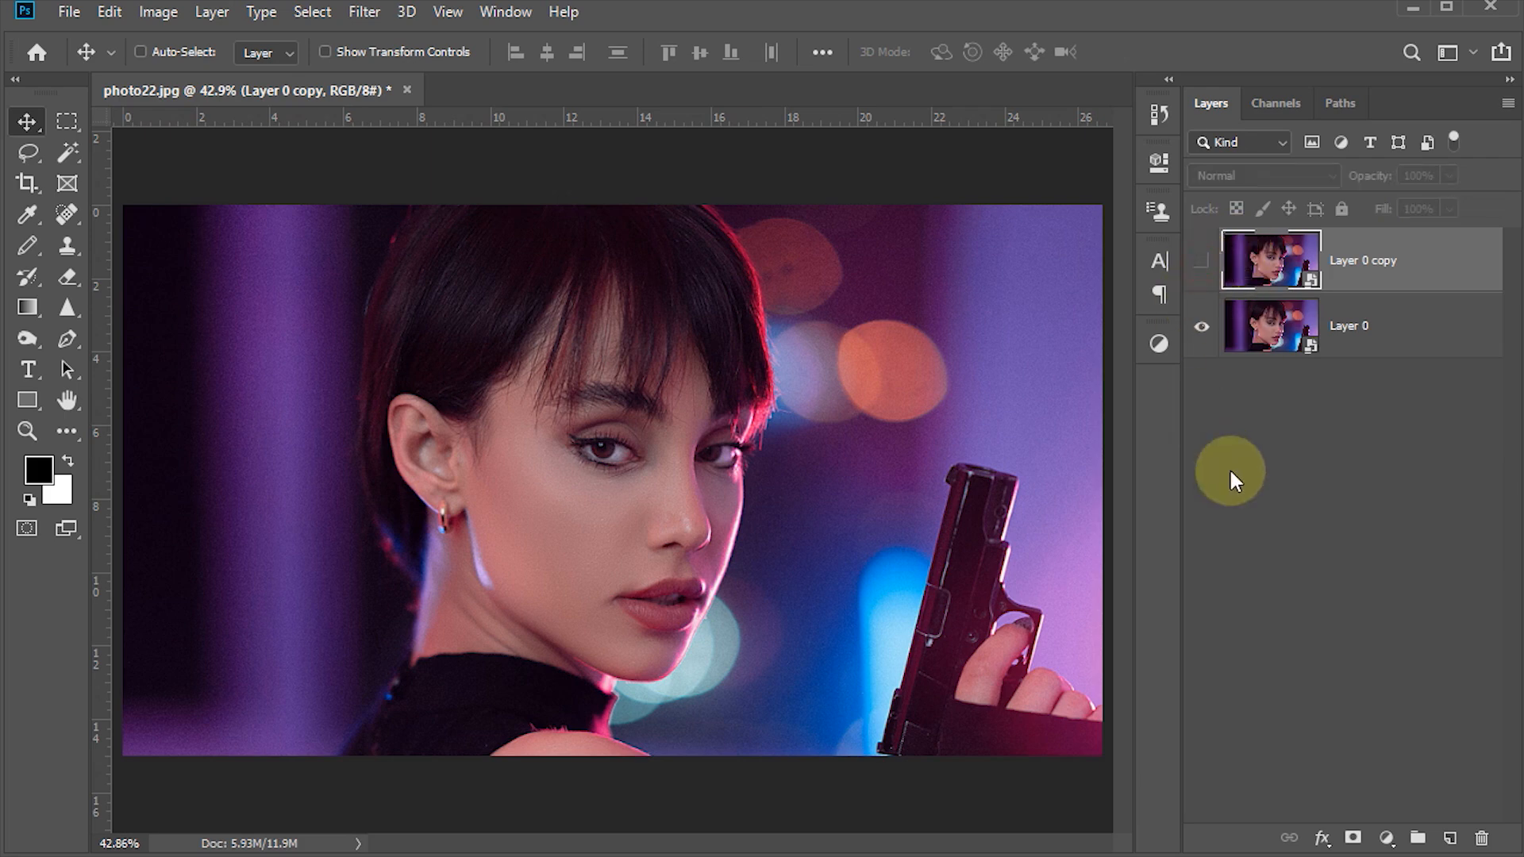
click(1294, 332)
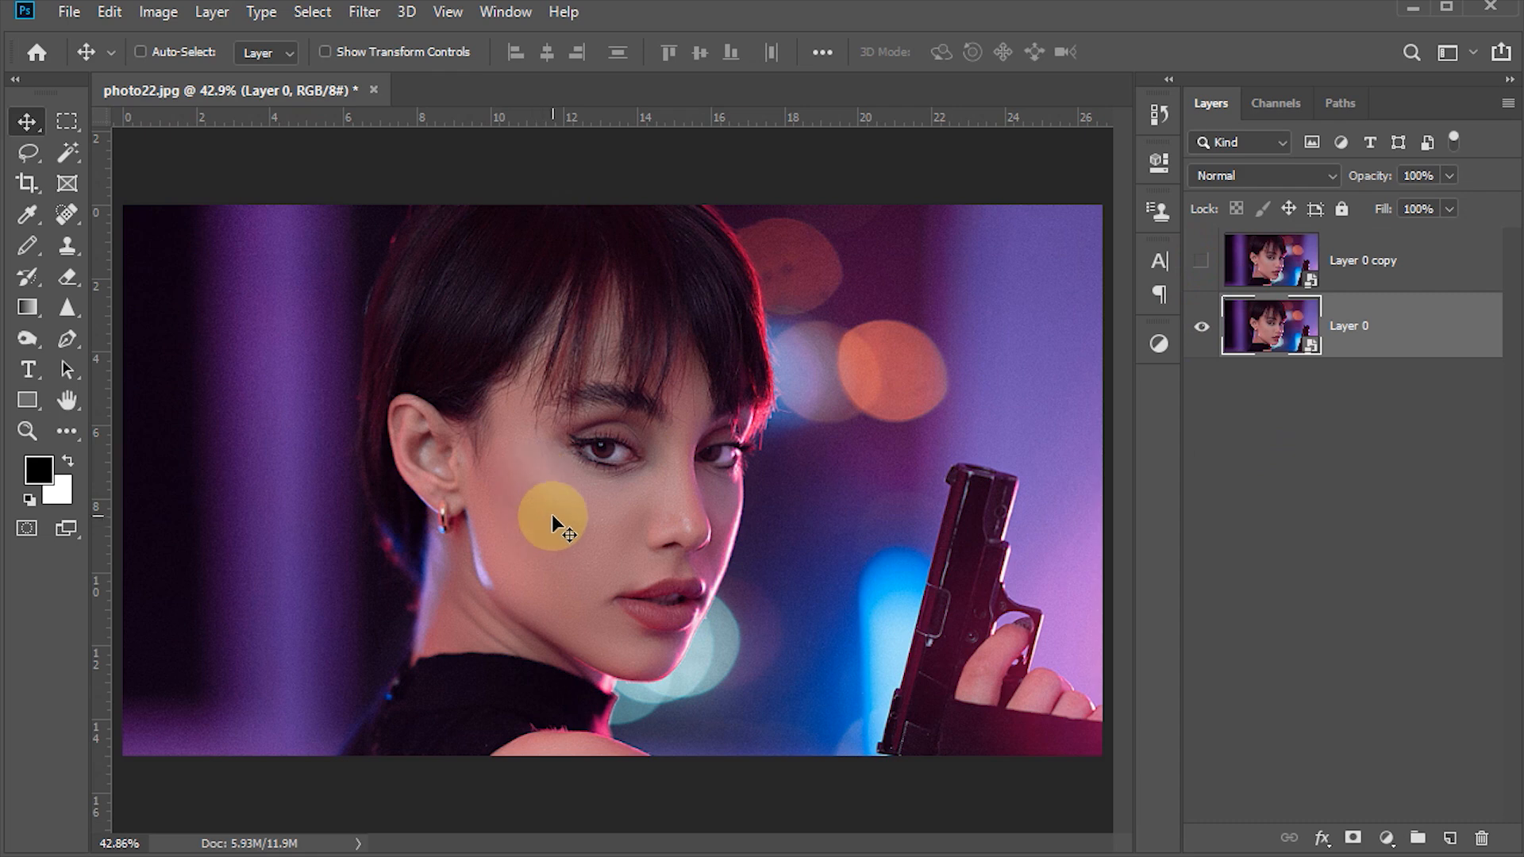
Switch to File Explorer and preview Bubble Texture LetsPS.jpg from the bubble texture folder enlarged, closing the preview when done
mouse_move(488, 856)
click(389, 826)
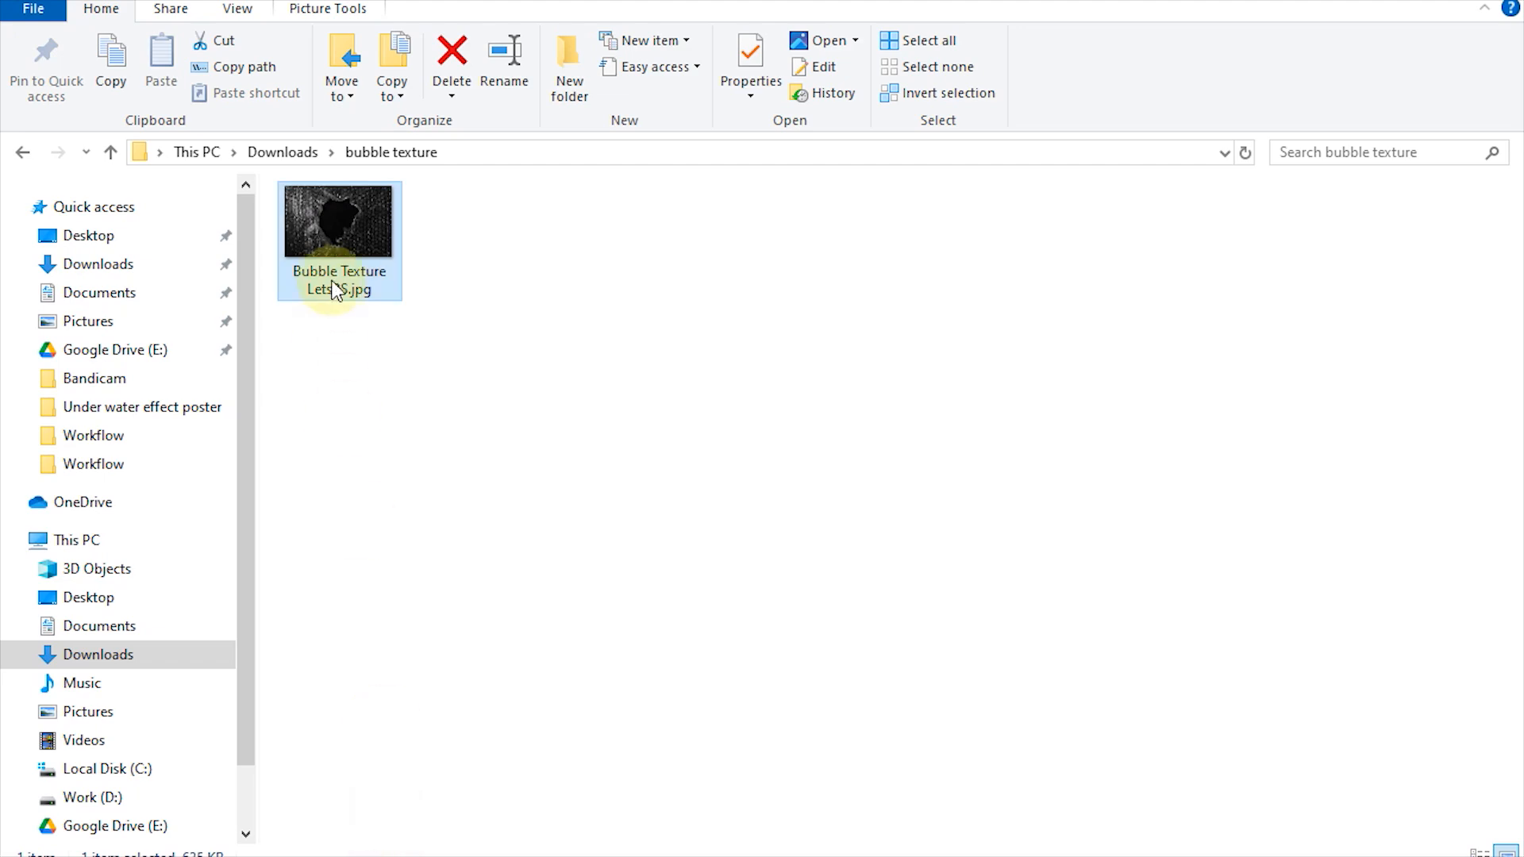
double_click(334, 283)
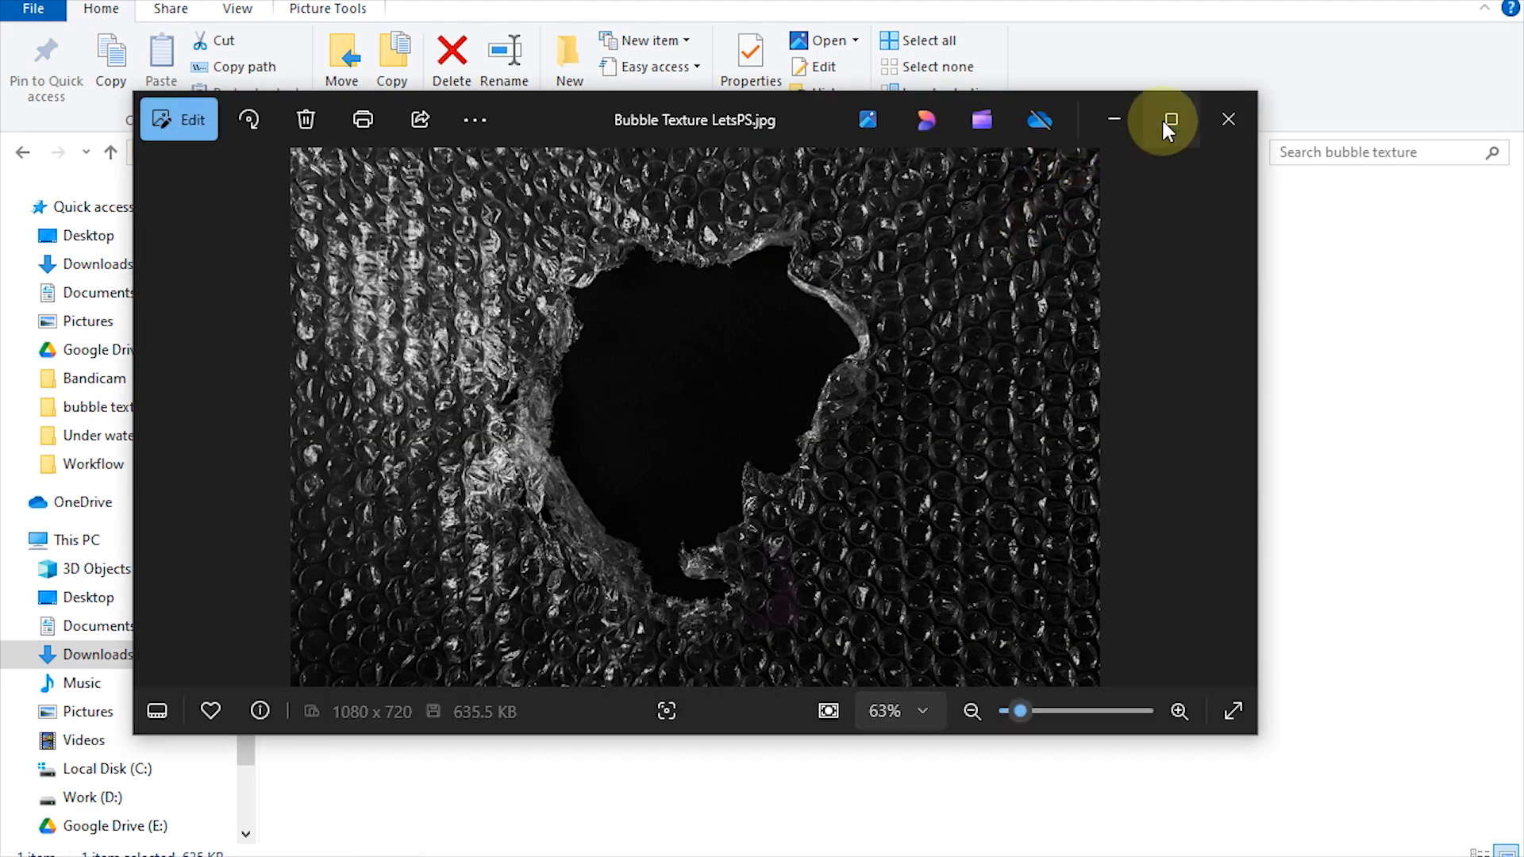
click(1166, 121)
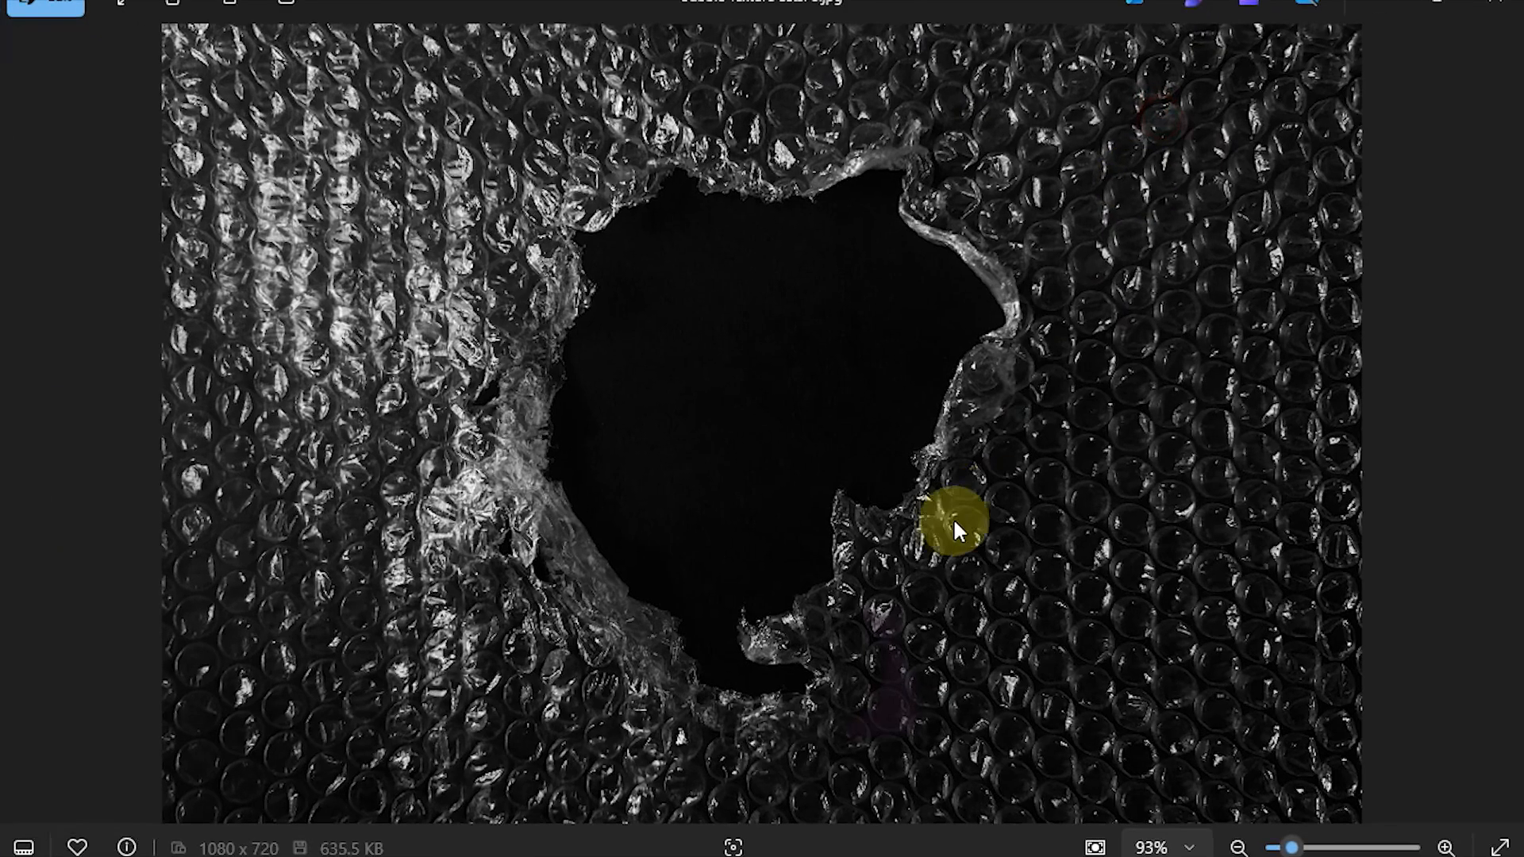
click(1502, 3)
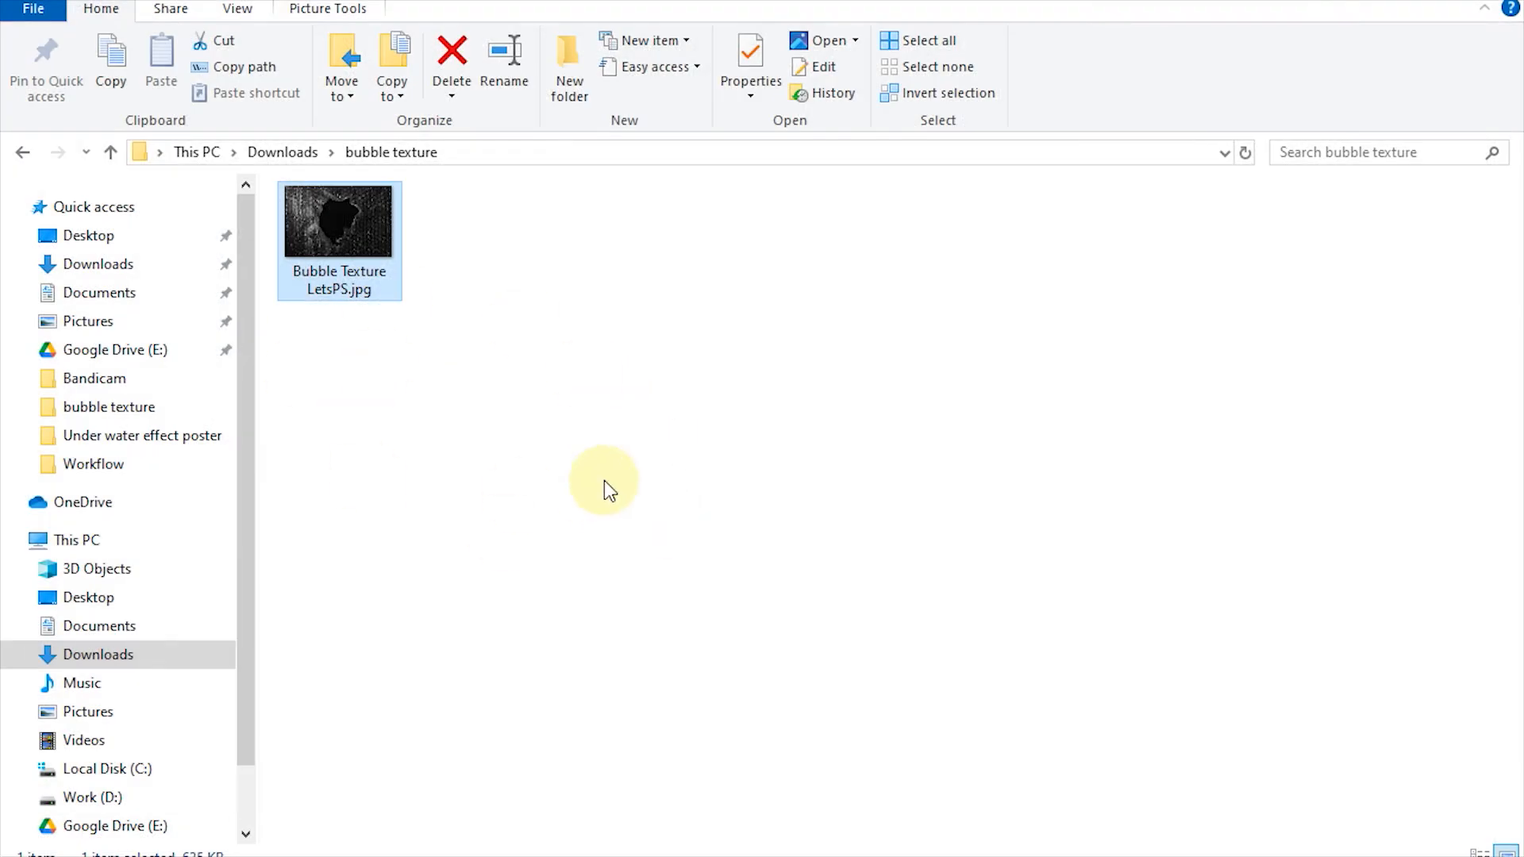
Place Bubble Texture LetsPS.jpg into the photo document above Layer 0 and scale it to about 178% to span the canvas
drag(350, 230, 673, 630)
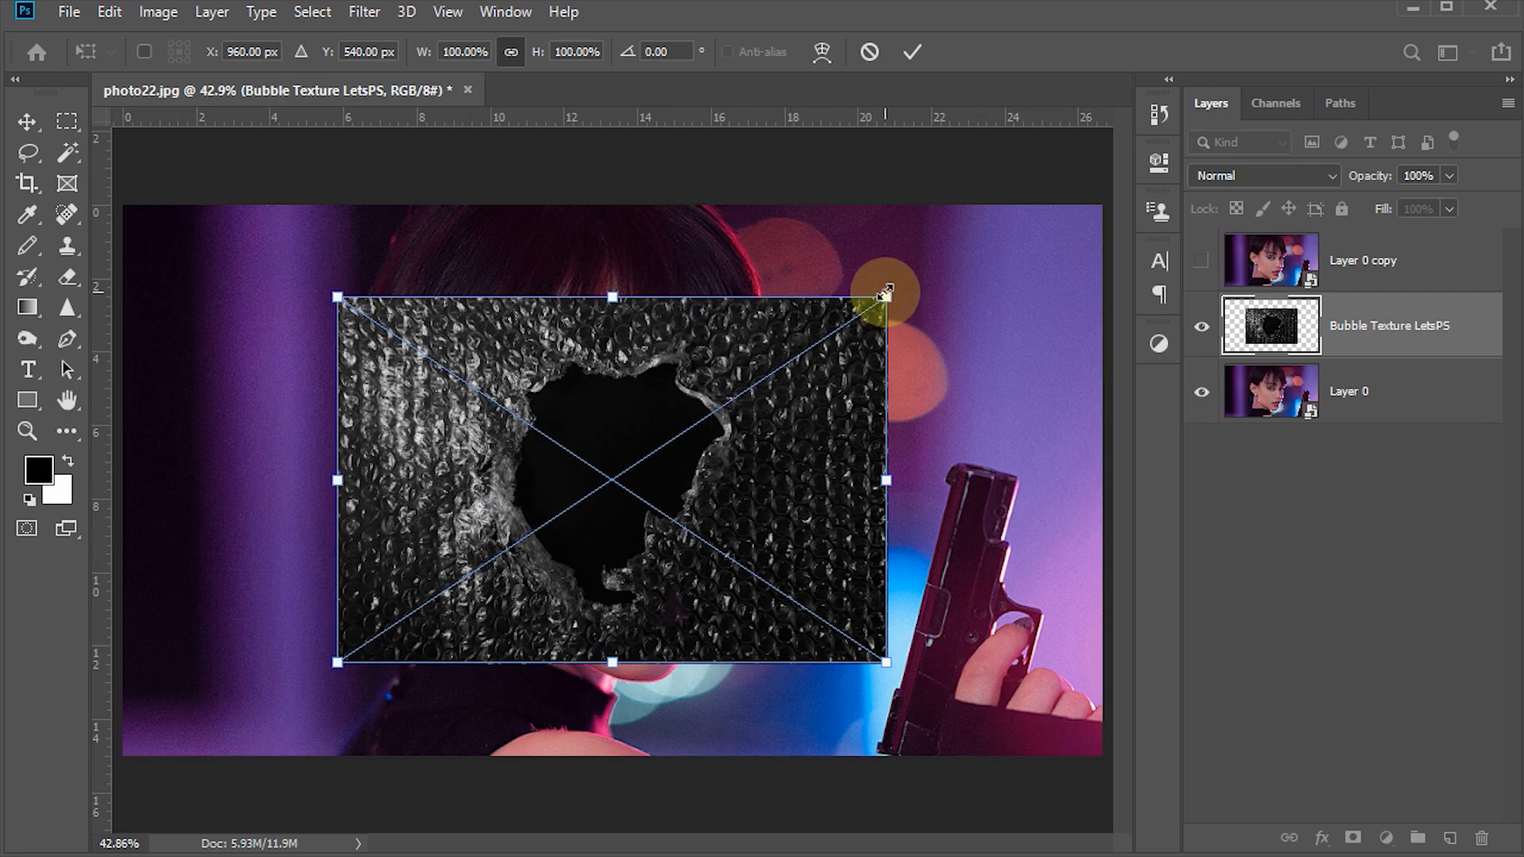
drag(885, 293, 1119, 176)
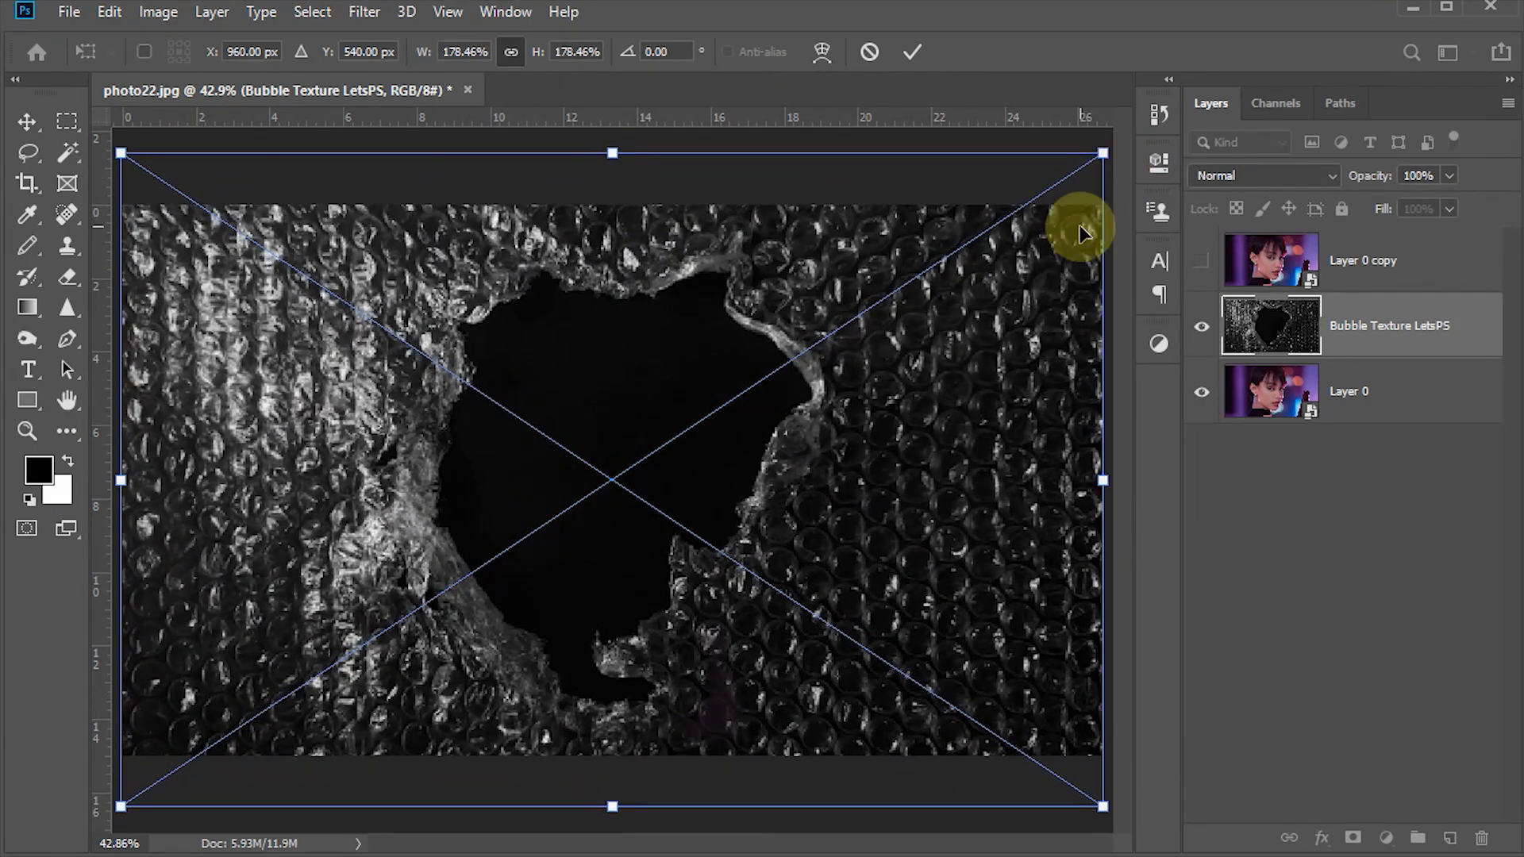
click(920, 53)
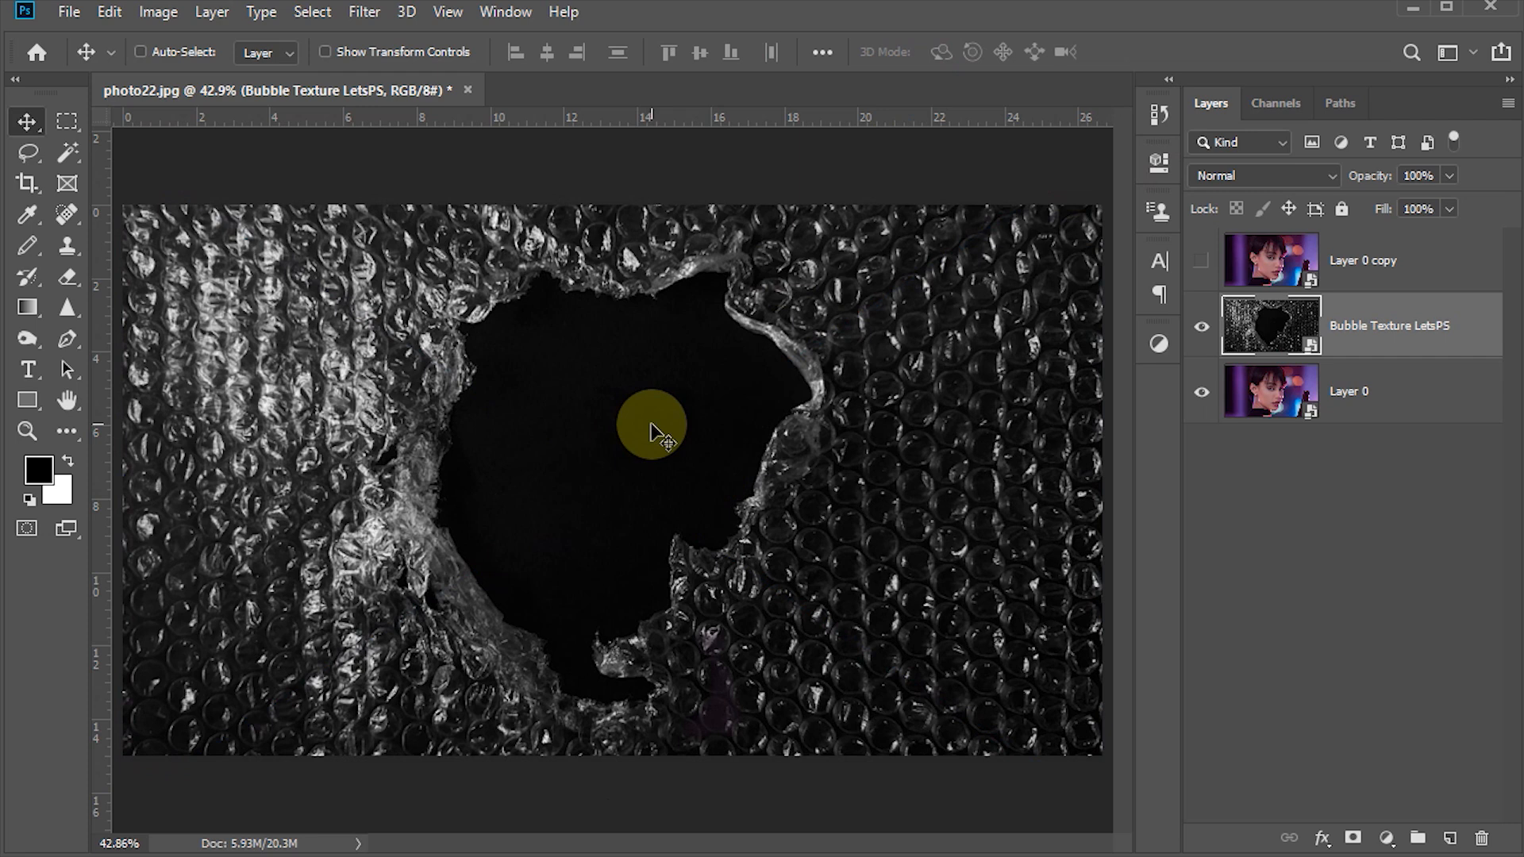
Lower the bubble texture layer's opacity to 70% and enlarge the texture to about 189%
key(5)
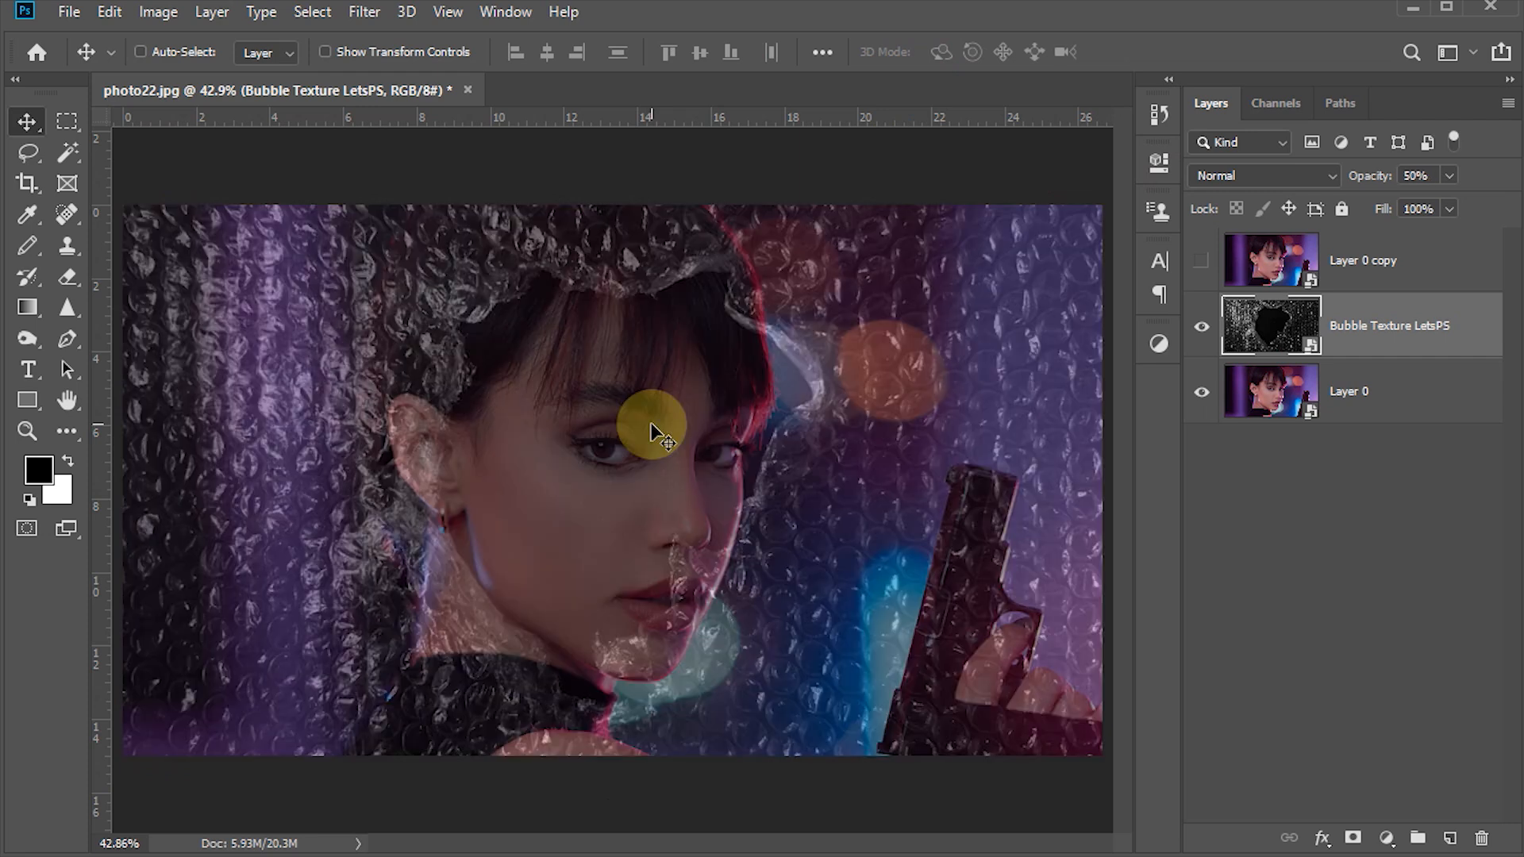
key(7)
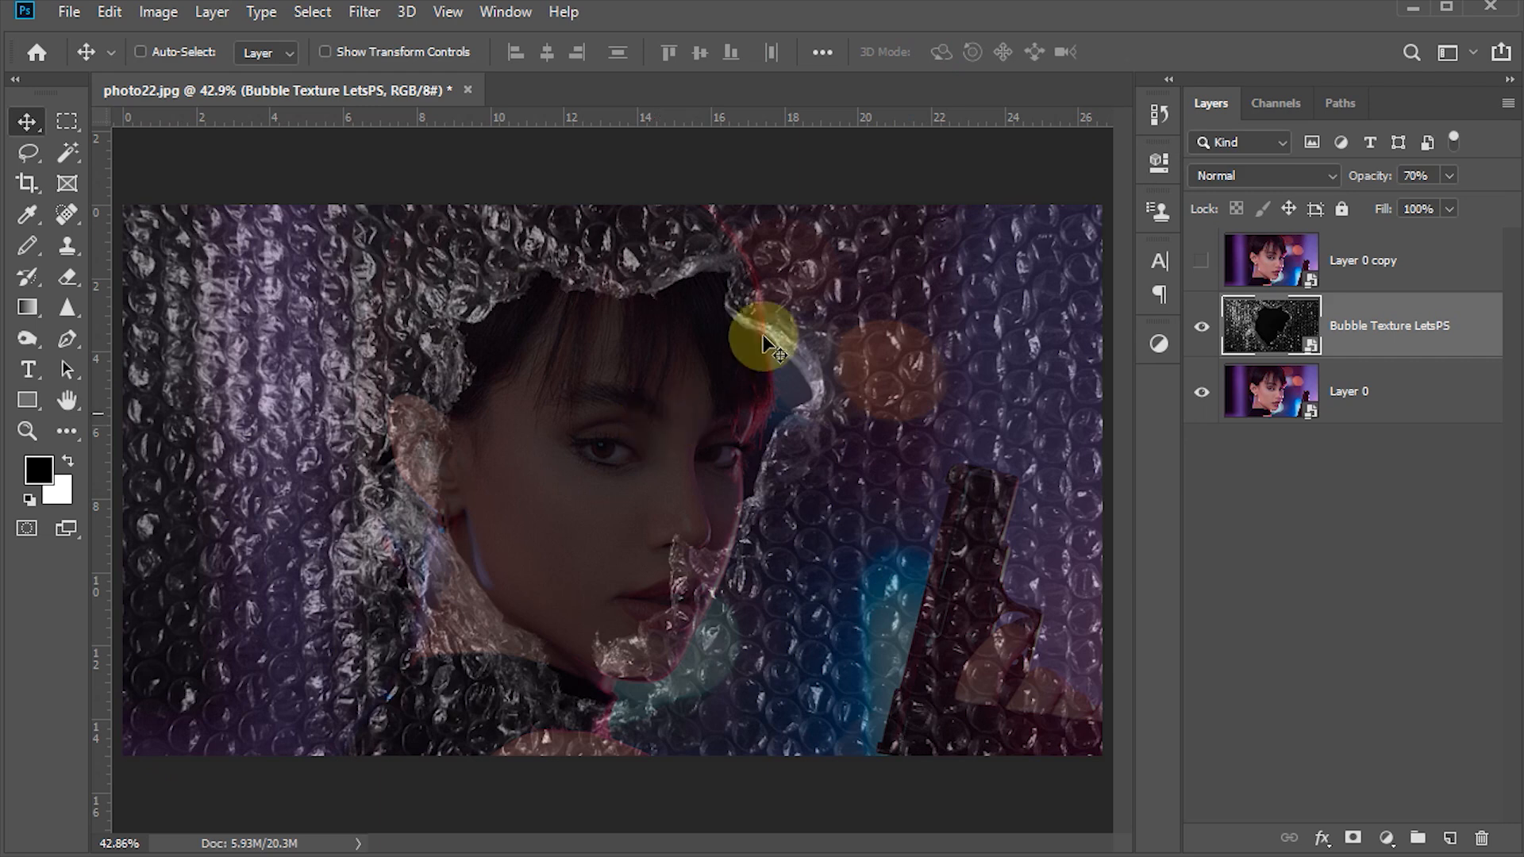
key(ctrl)
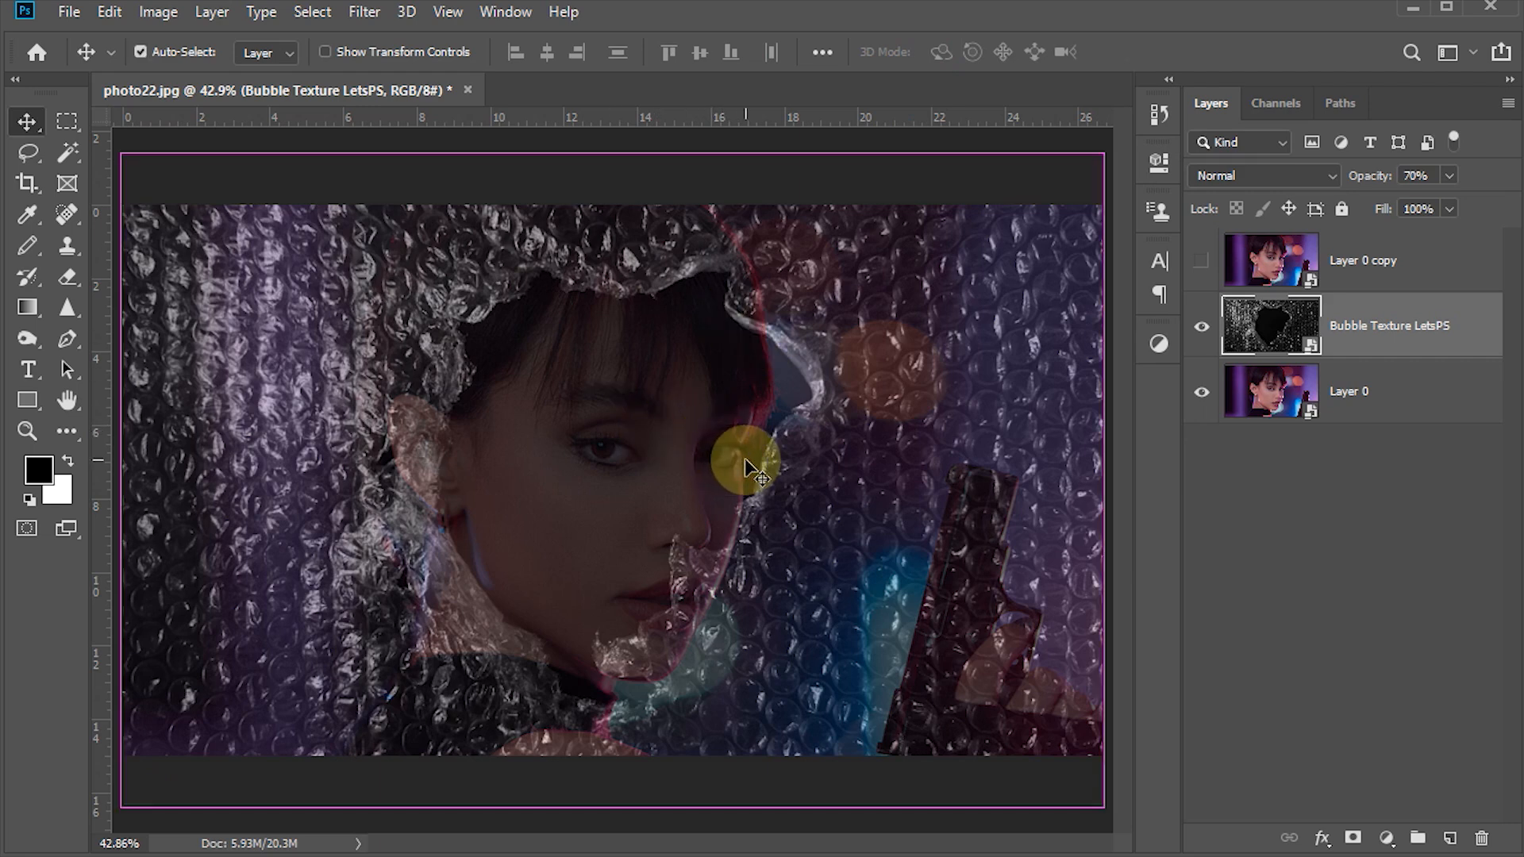
key(ctrl+t)
drag(1107, 151, 1134, 131)
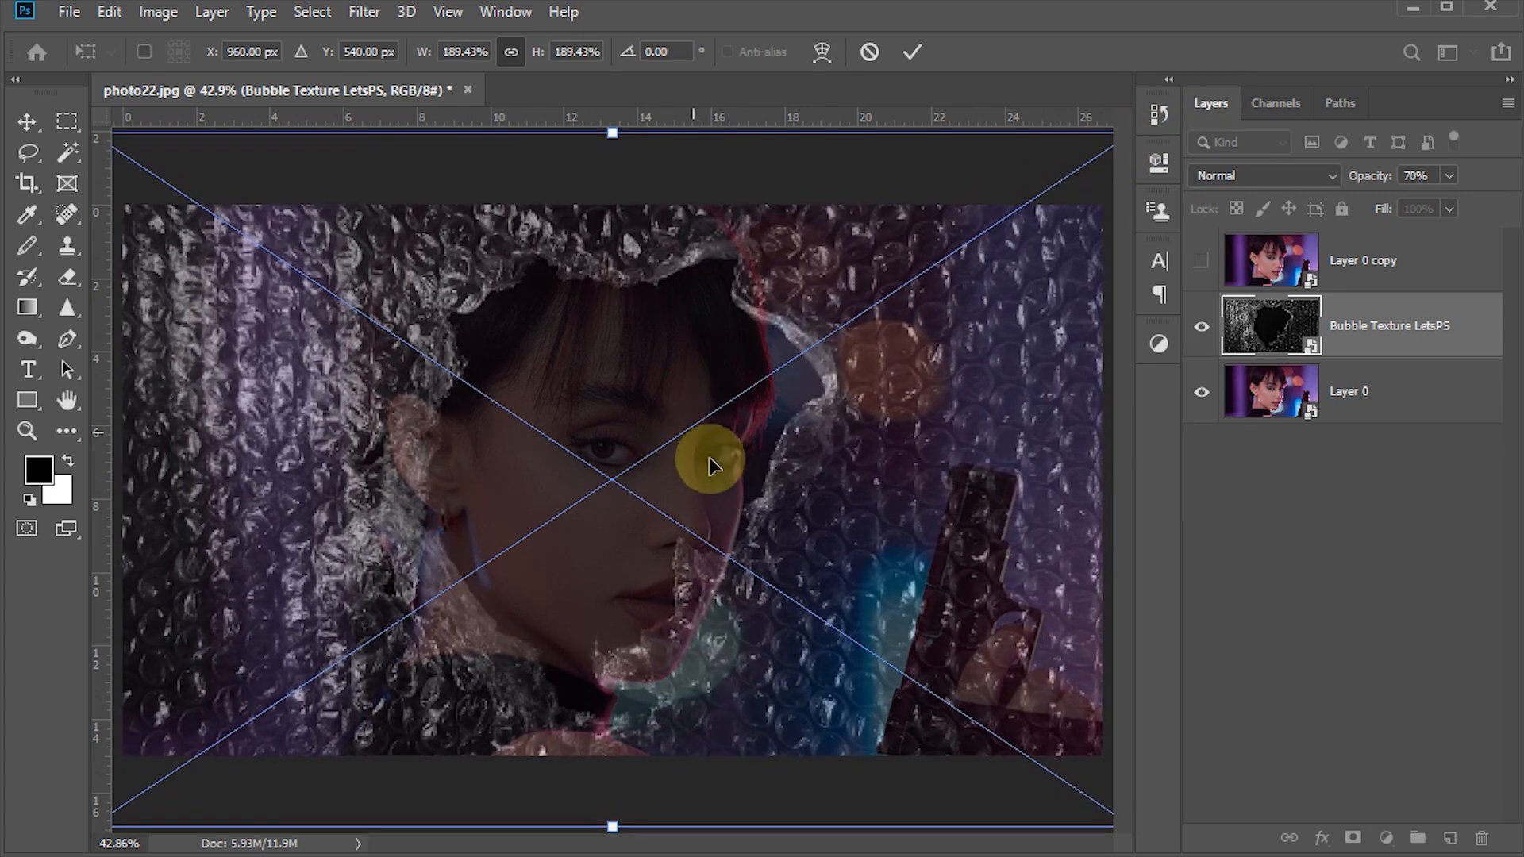
Flip the bubble texture horizontally and shift it slightly left to X about 920 px so its opening frames the face
right_click(730, 474)
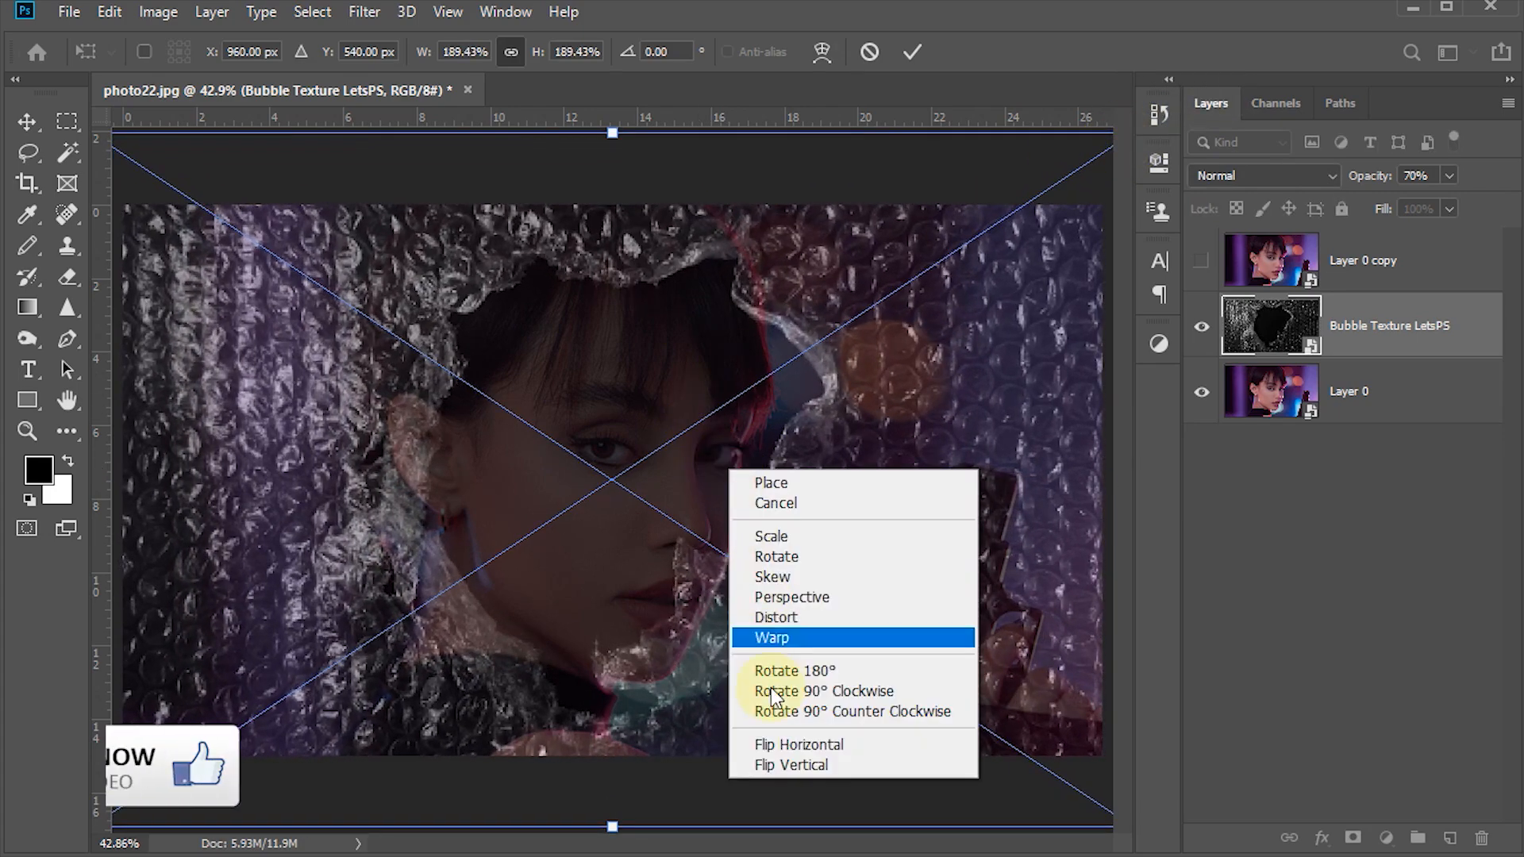
click(768, 738)
drag(870, 514, 853, 514)
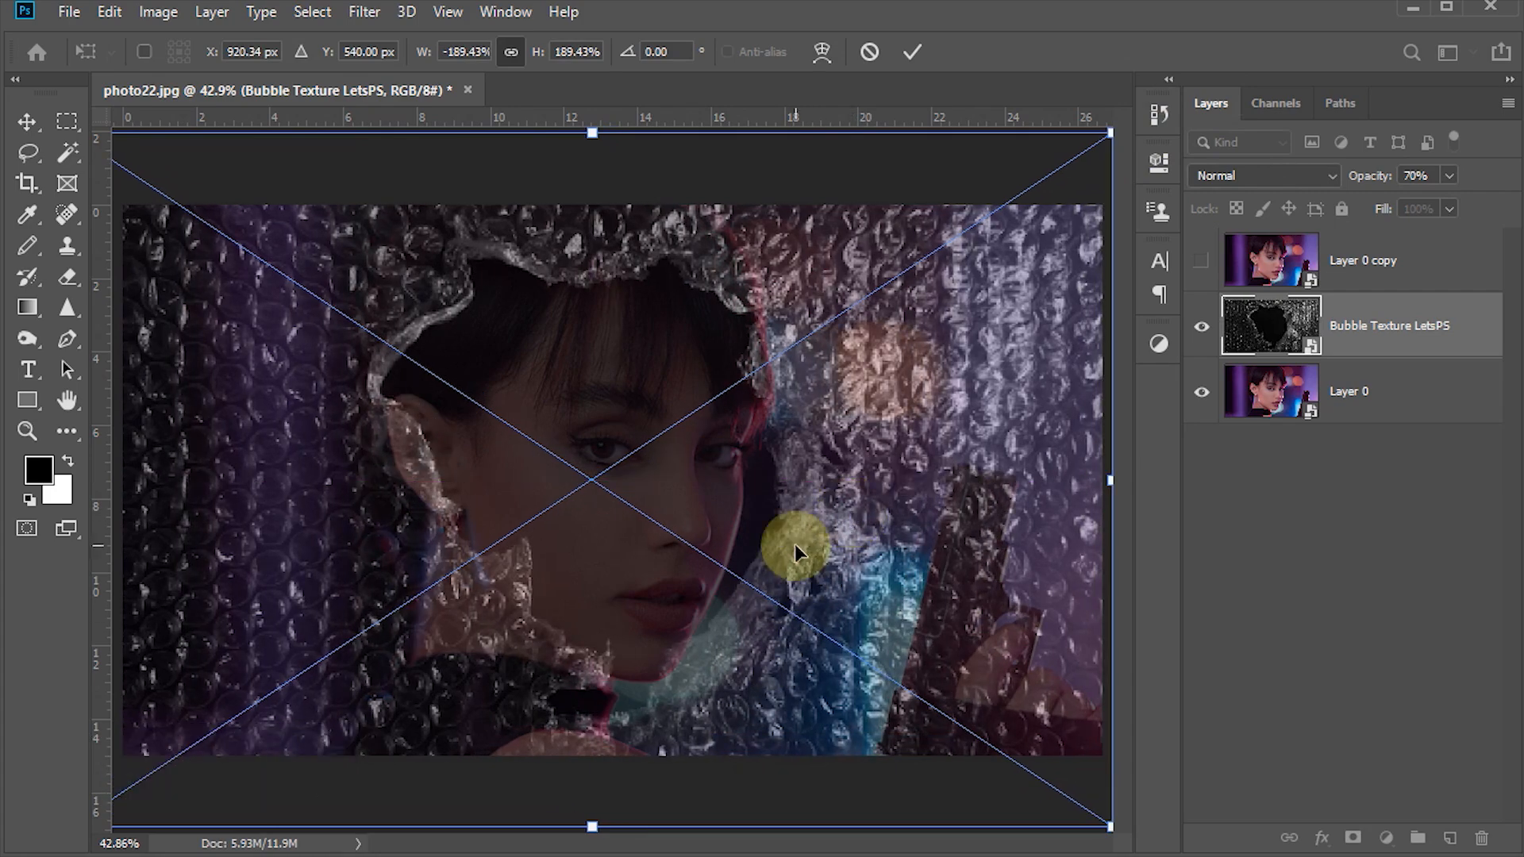
click(908, 53)
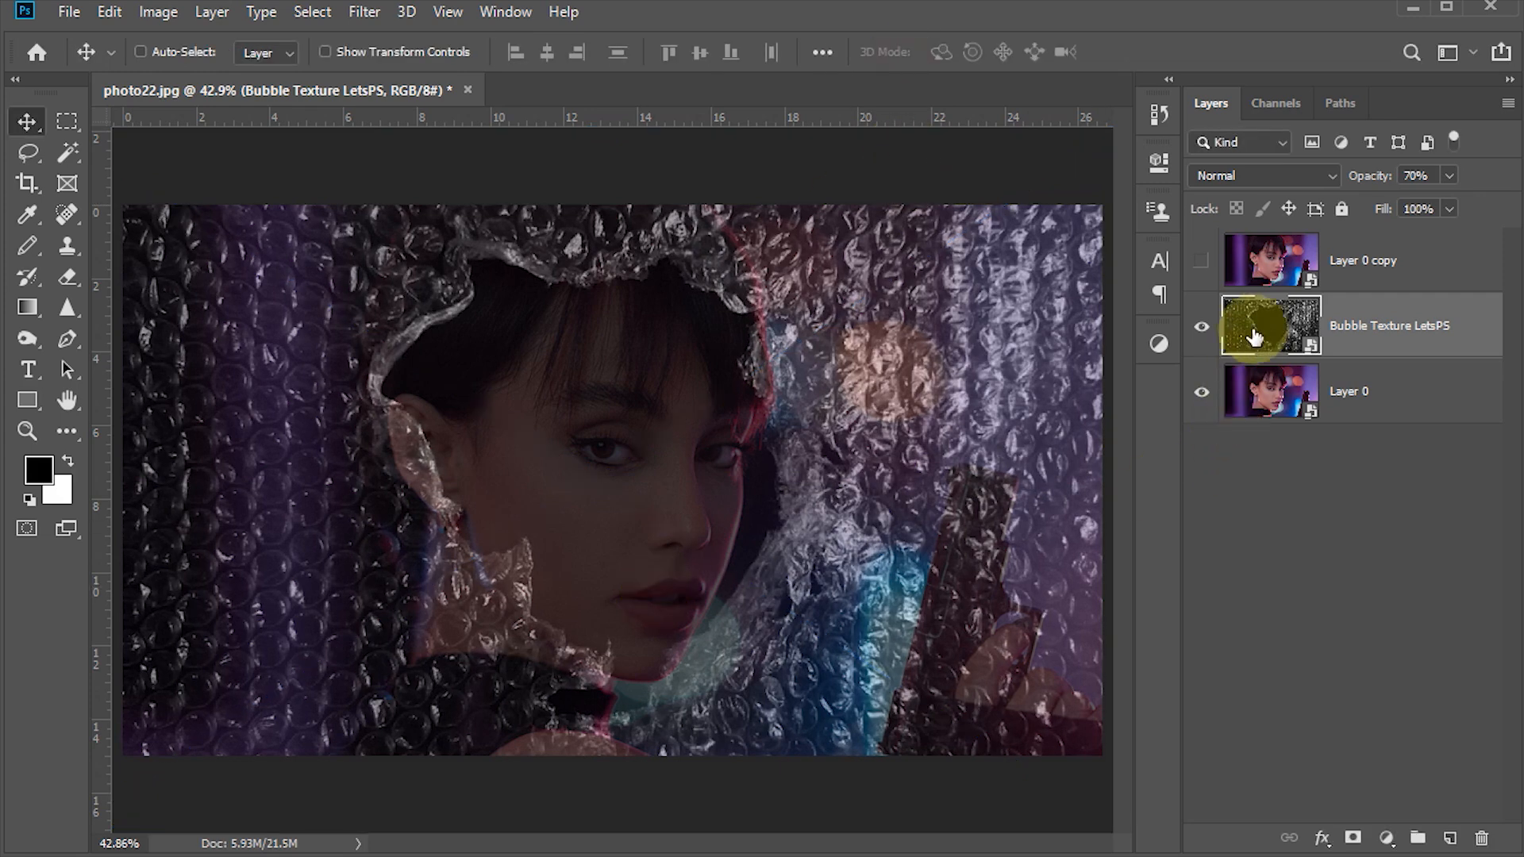
Set the bubble texture layer's opacity to 100%
click(1429, 175)
text(100)
key(Return)
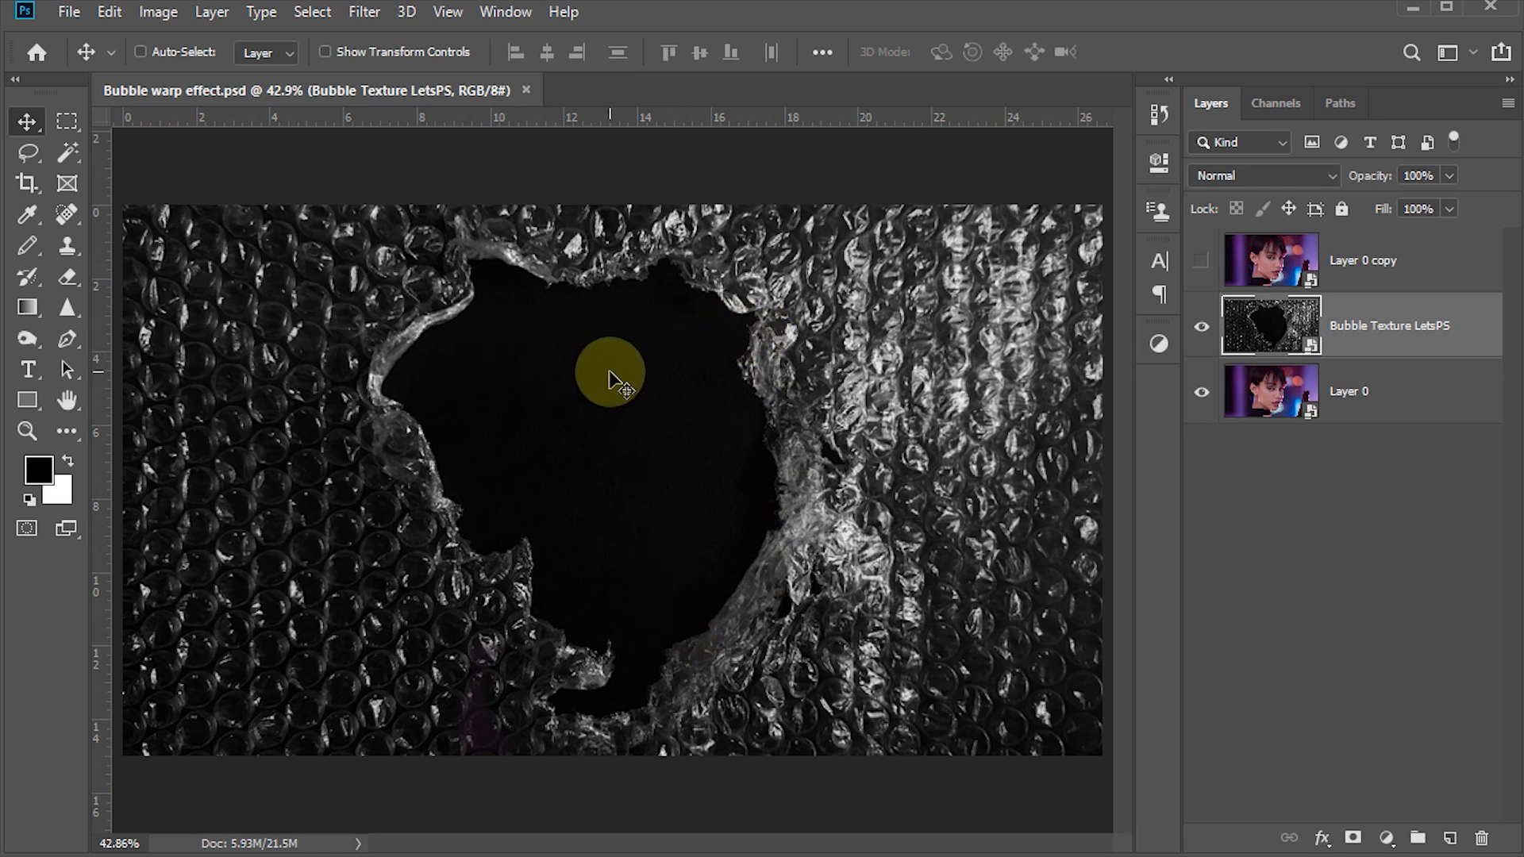
Try selecting the texture's black opening with the Magic Wand Tool at tolerance 25, and clear the selection
click(66, 153)
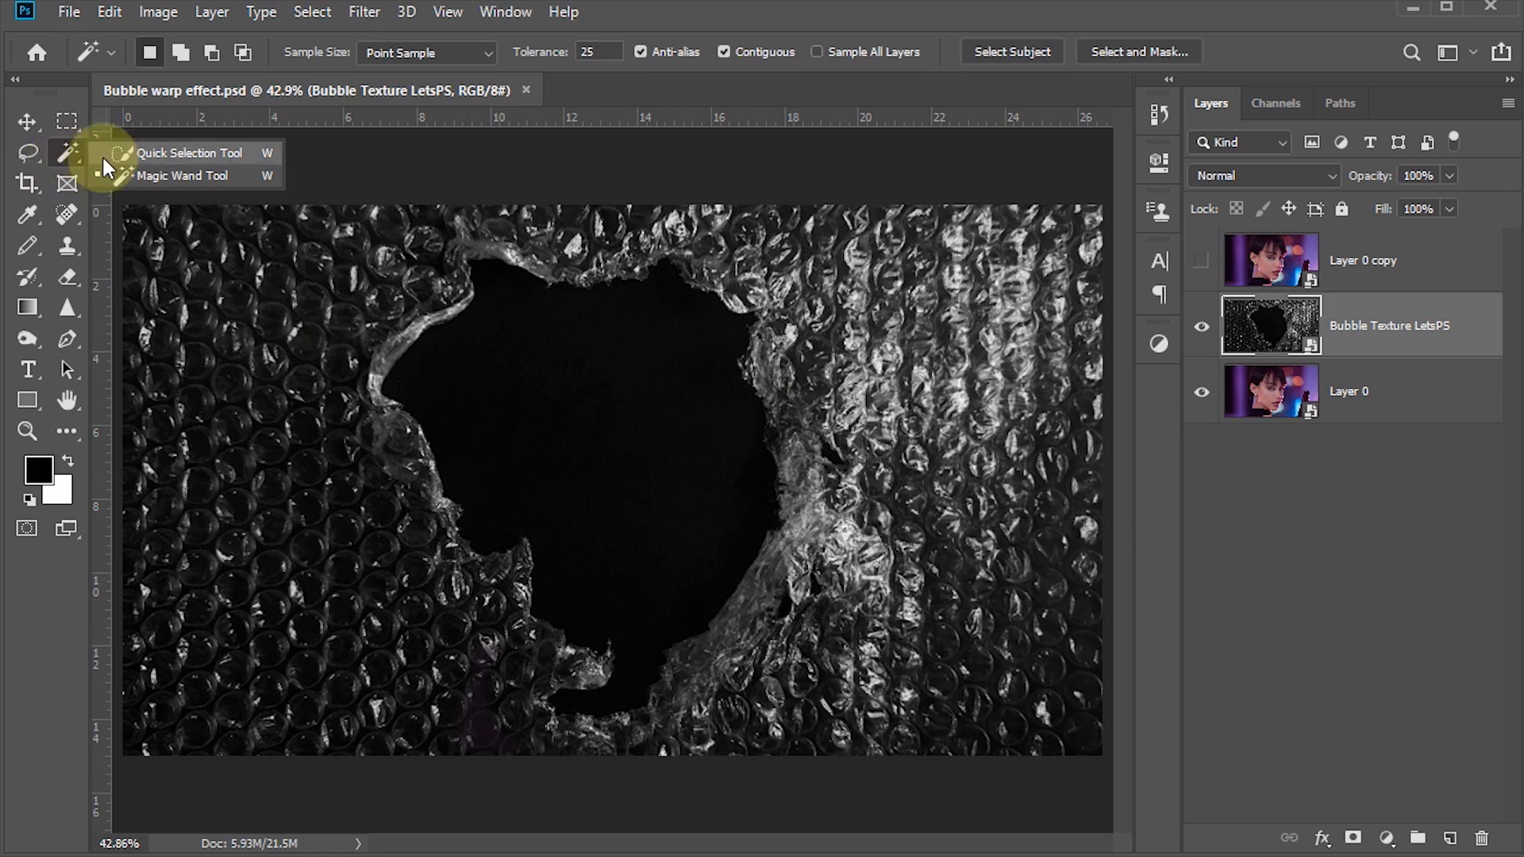
click(158, 175)
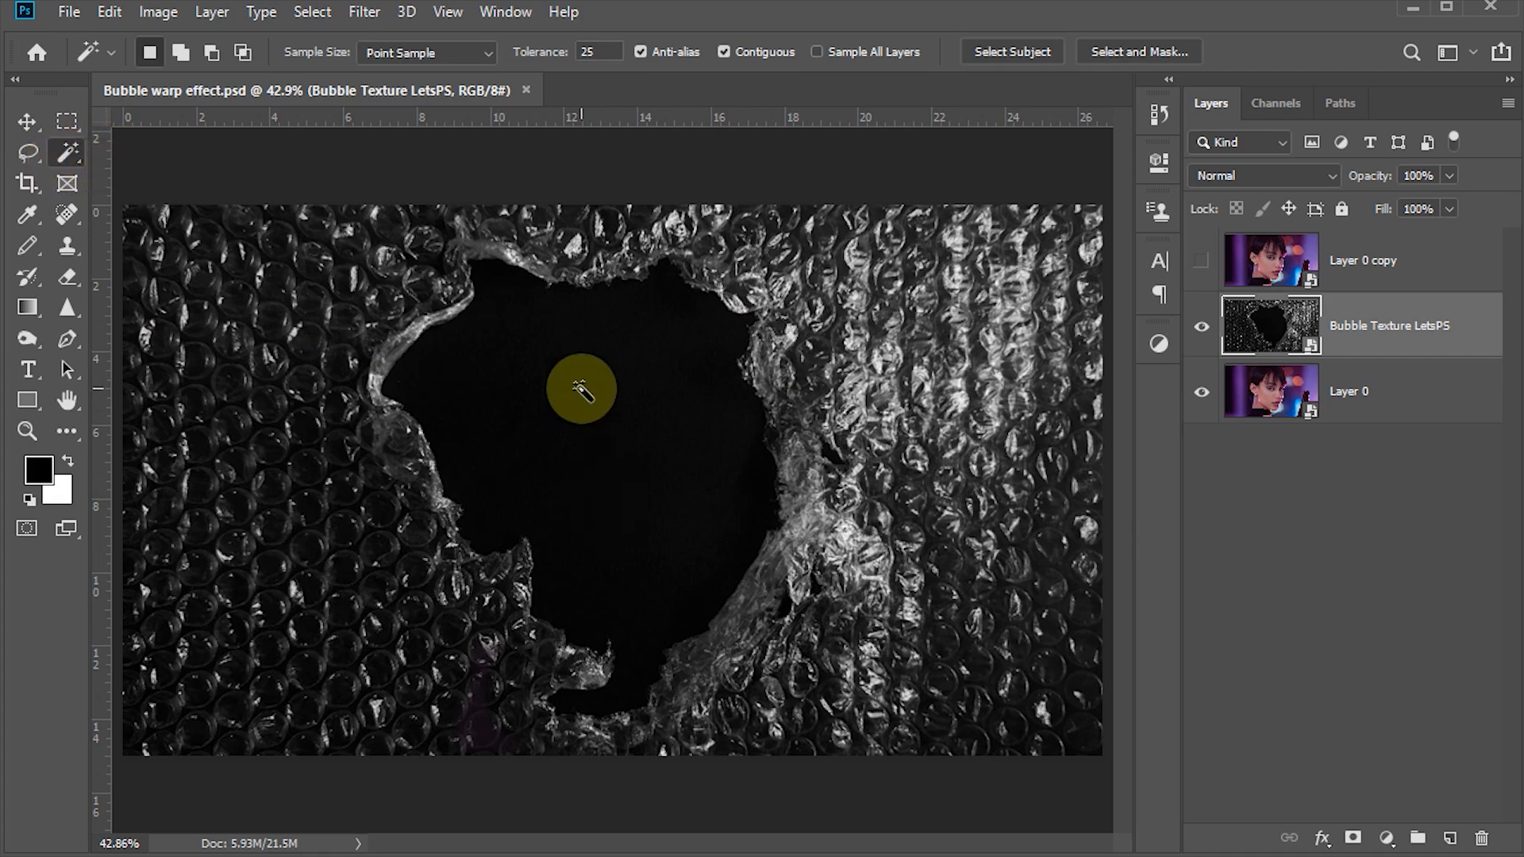
click(585, 401)
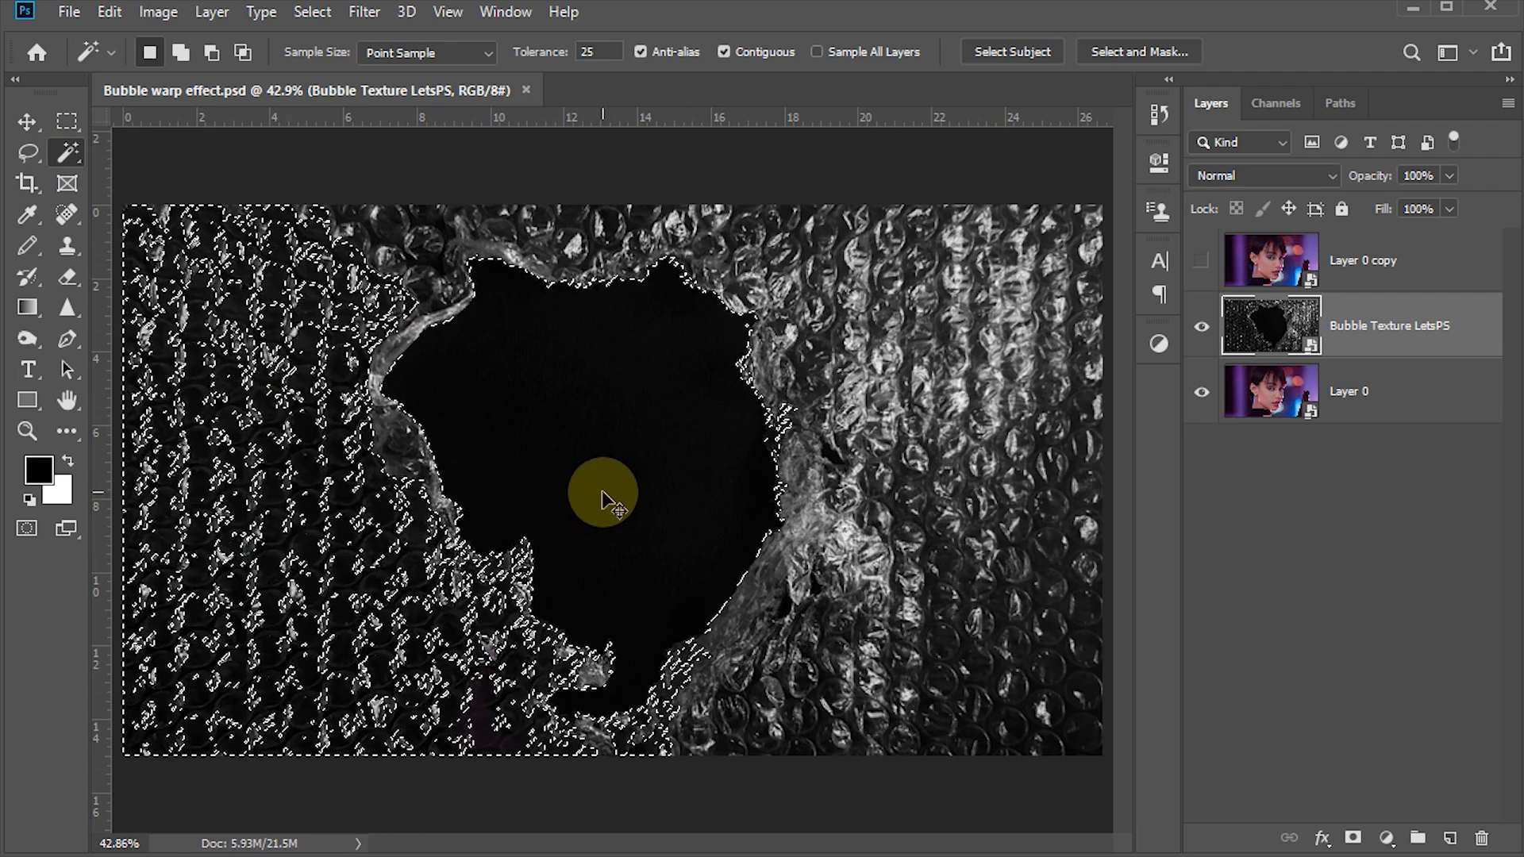
key(ctrl+d)
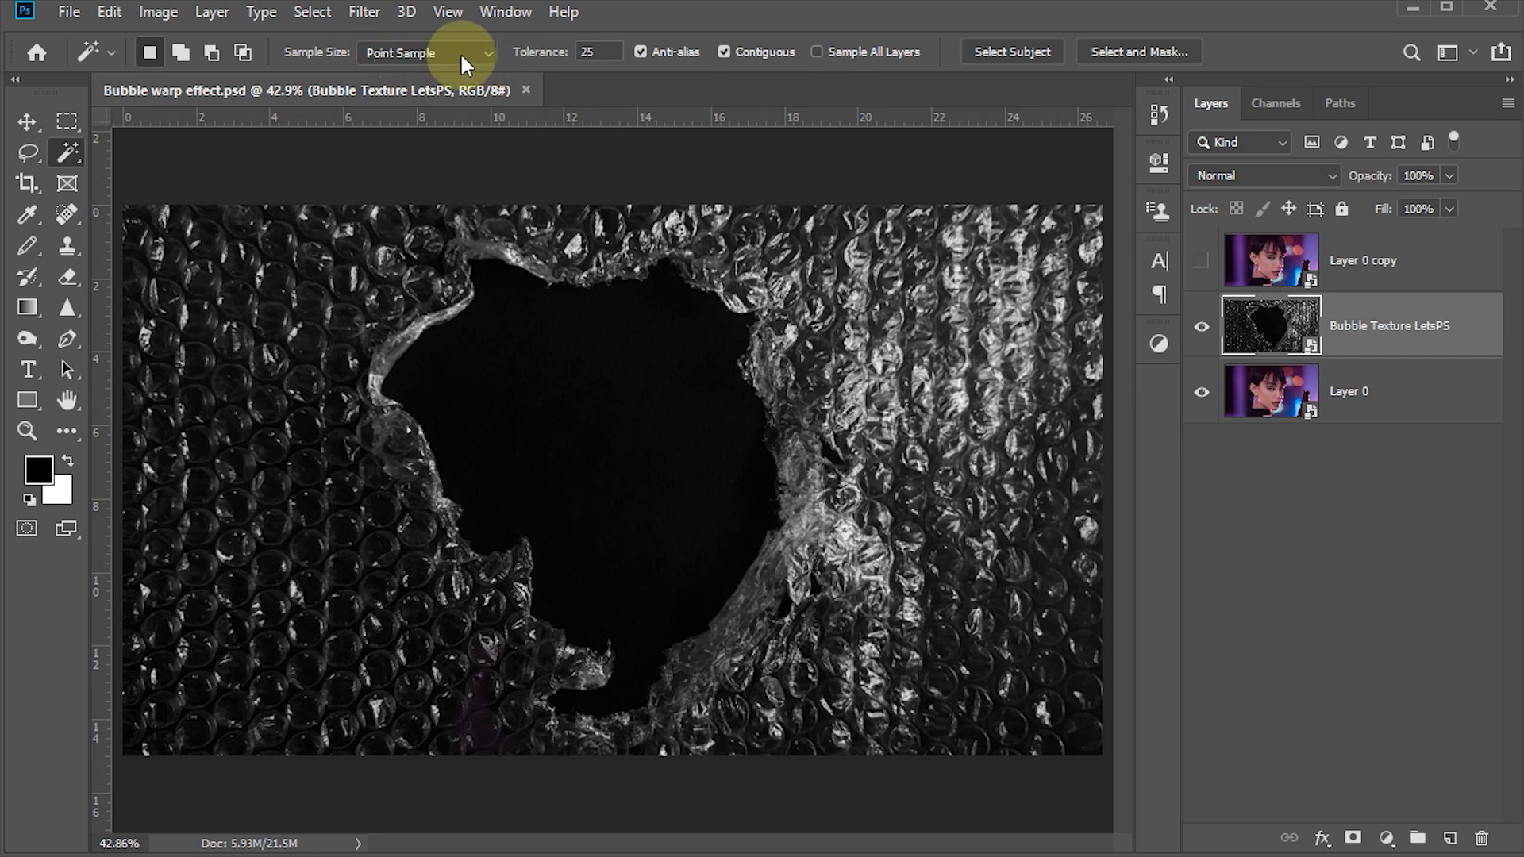
Set the Magic Wand tolerance to 4 and select the texture's black opening, adding missed dark spots near its right edge
click(599, 53)
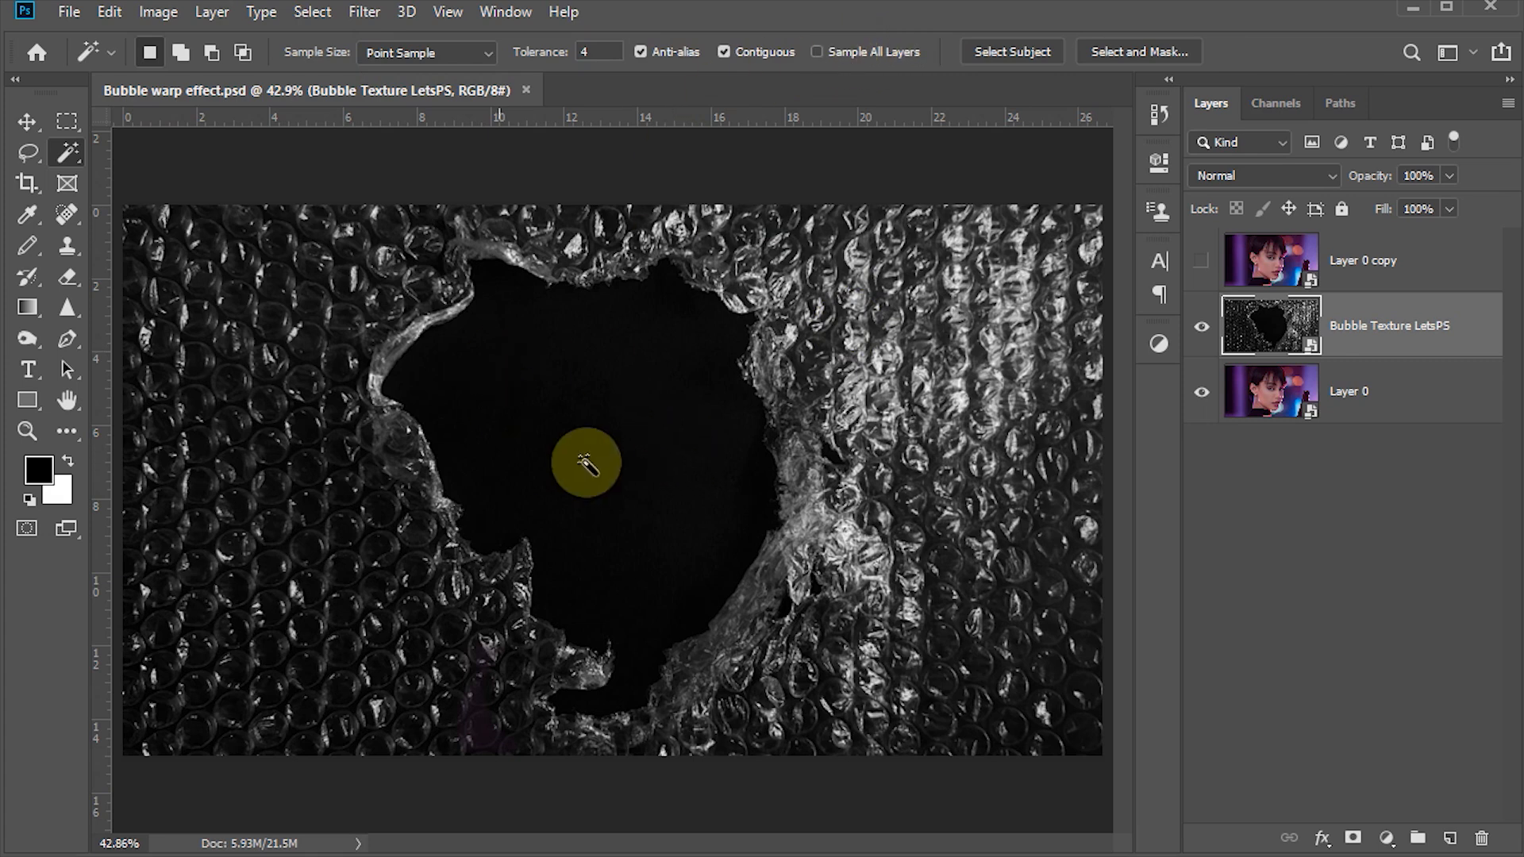
click(600, 415)
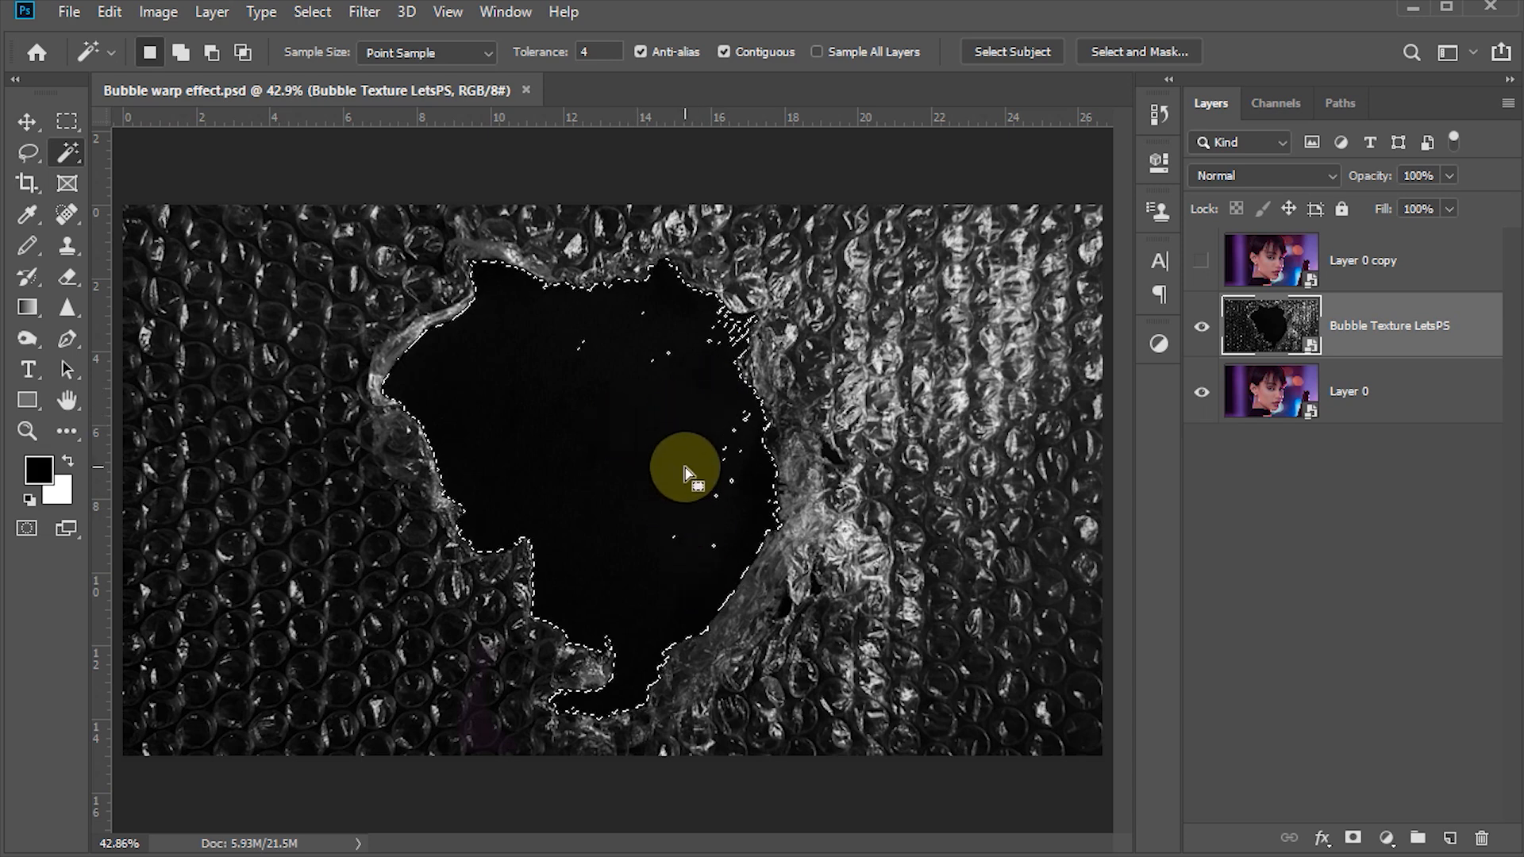
key(shift)
shift+click(726, 456)
Add the small dark tears just right of the main opening to the selection
scroll(891, 533, up, 1)
scroll(891, 534, up, 4)
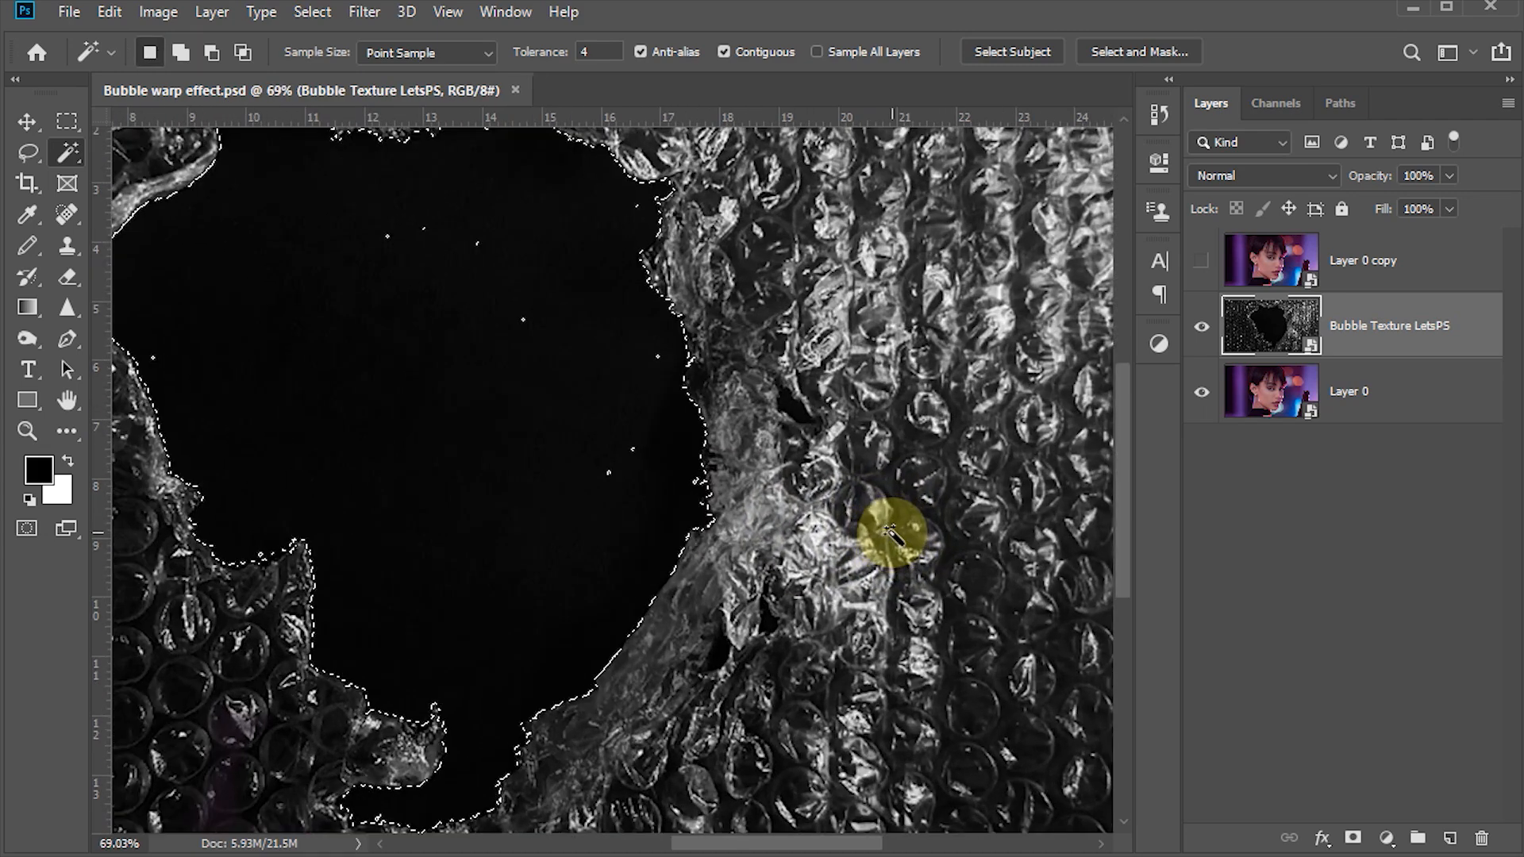
shift+click(799, 408)
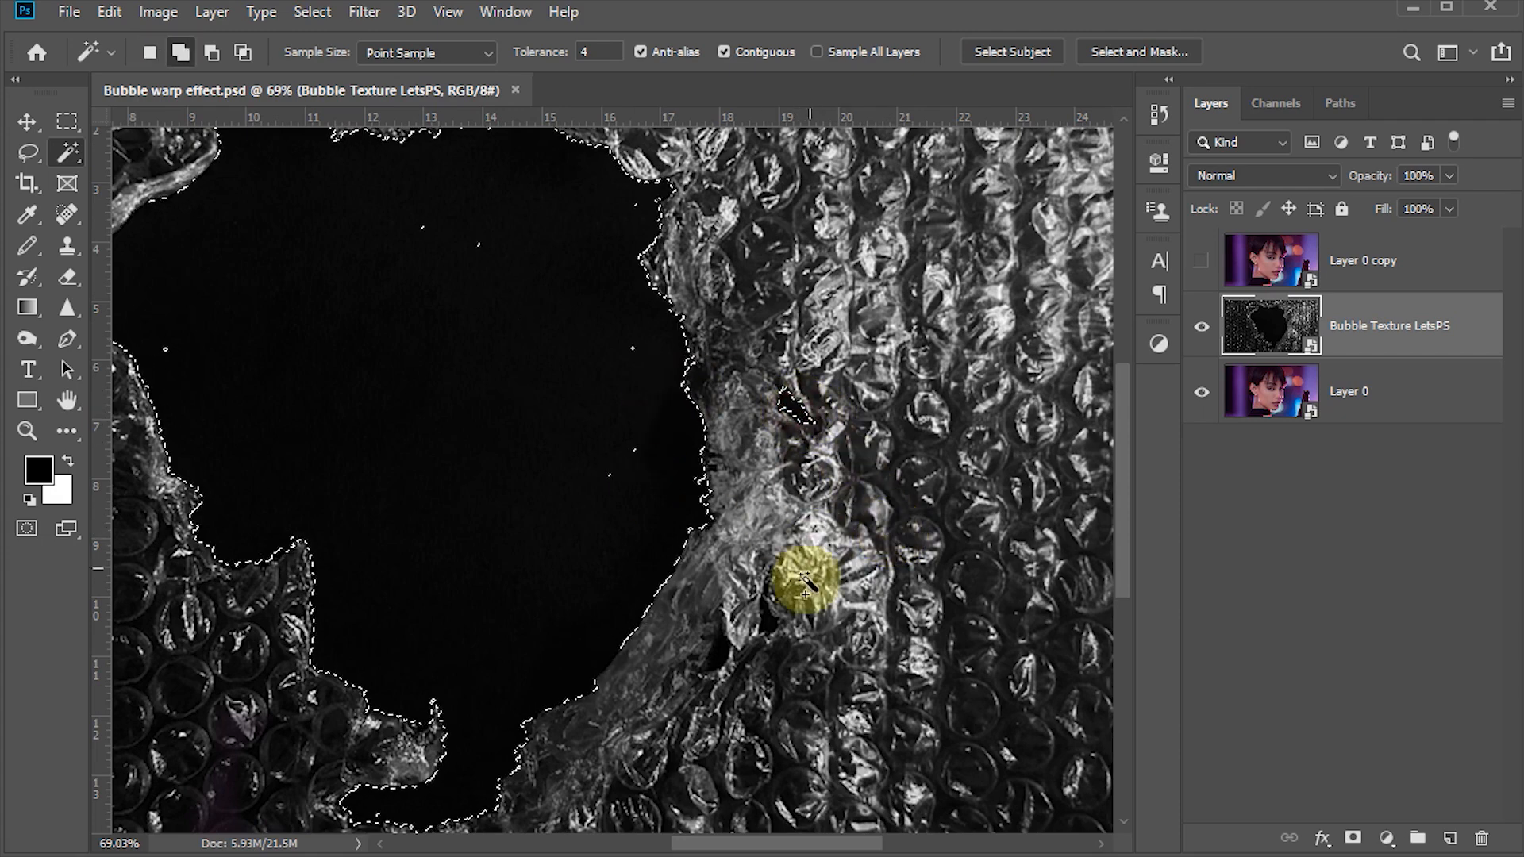
shift+click(770, 629)
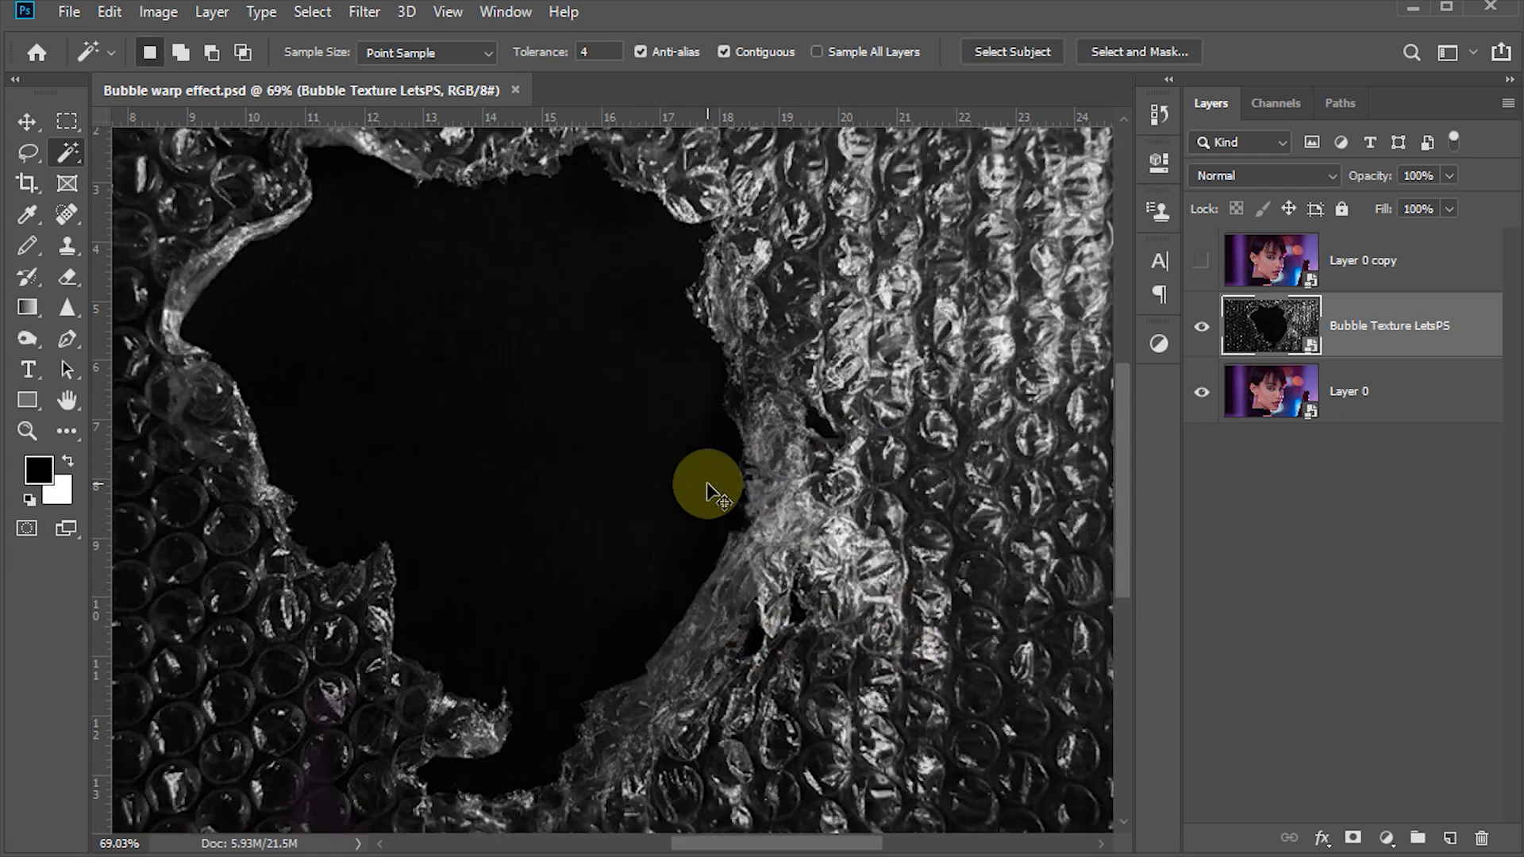
scroll(706, 489, down, 3)
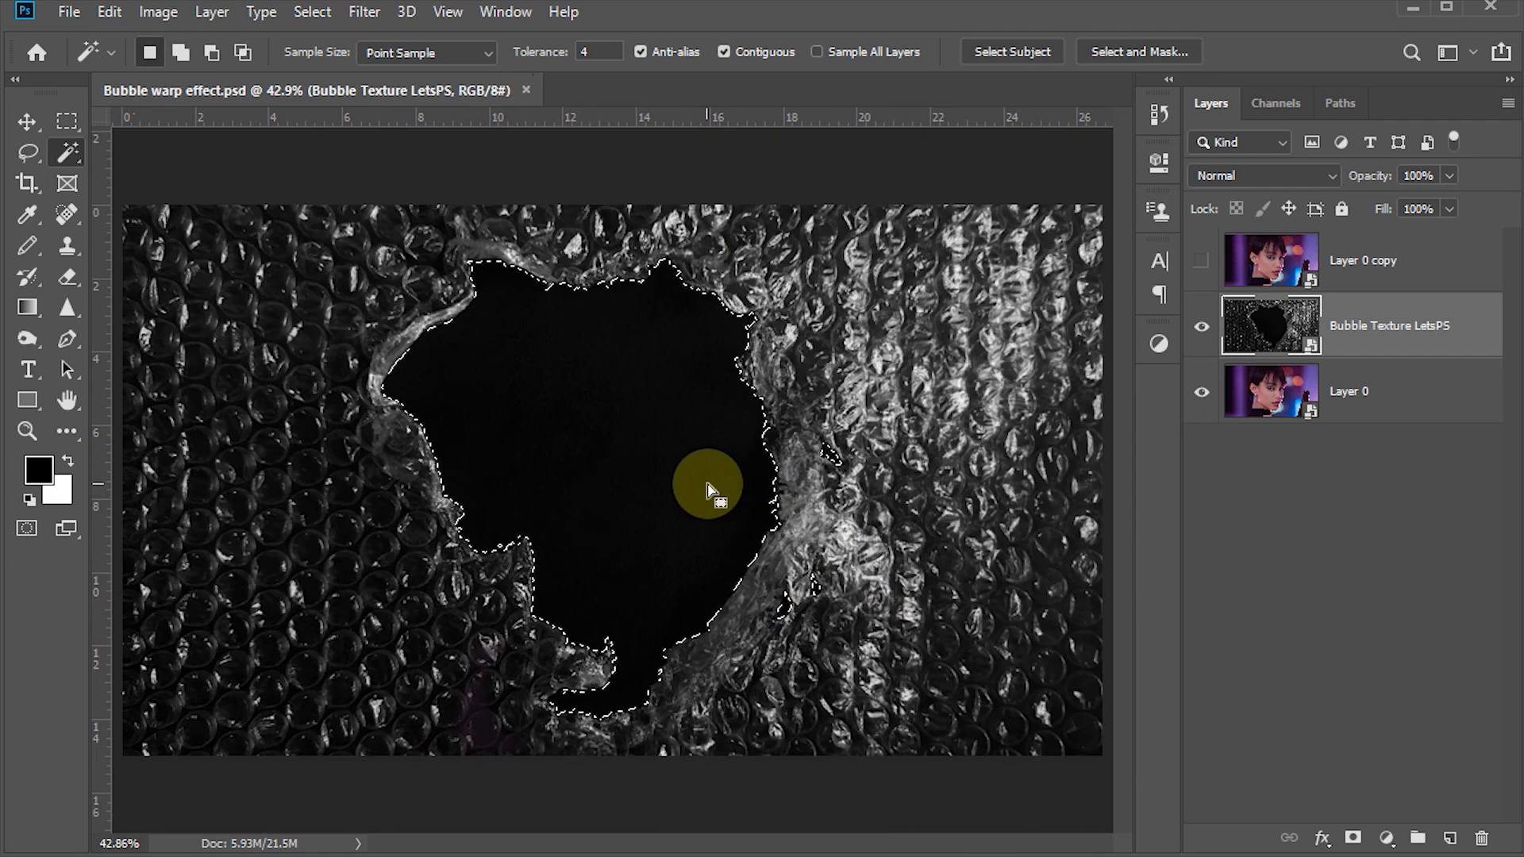
Show the Layer 0 copy portrait layer and add a layer mask to it from the opening selection
click(1268, 259)
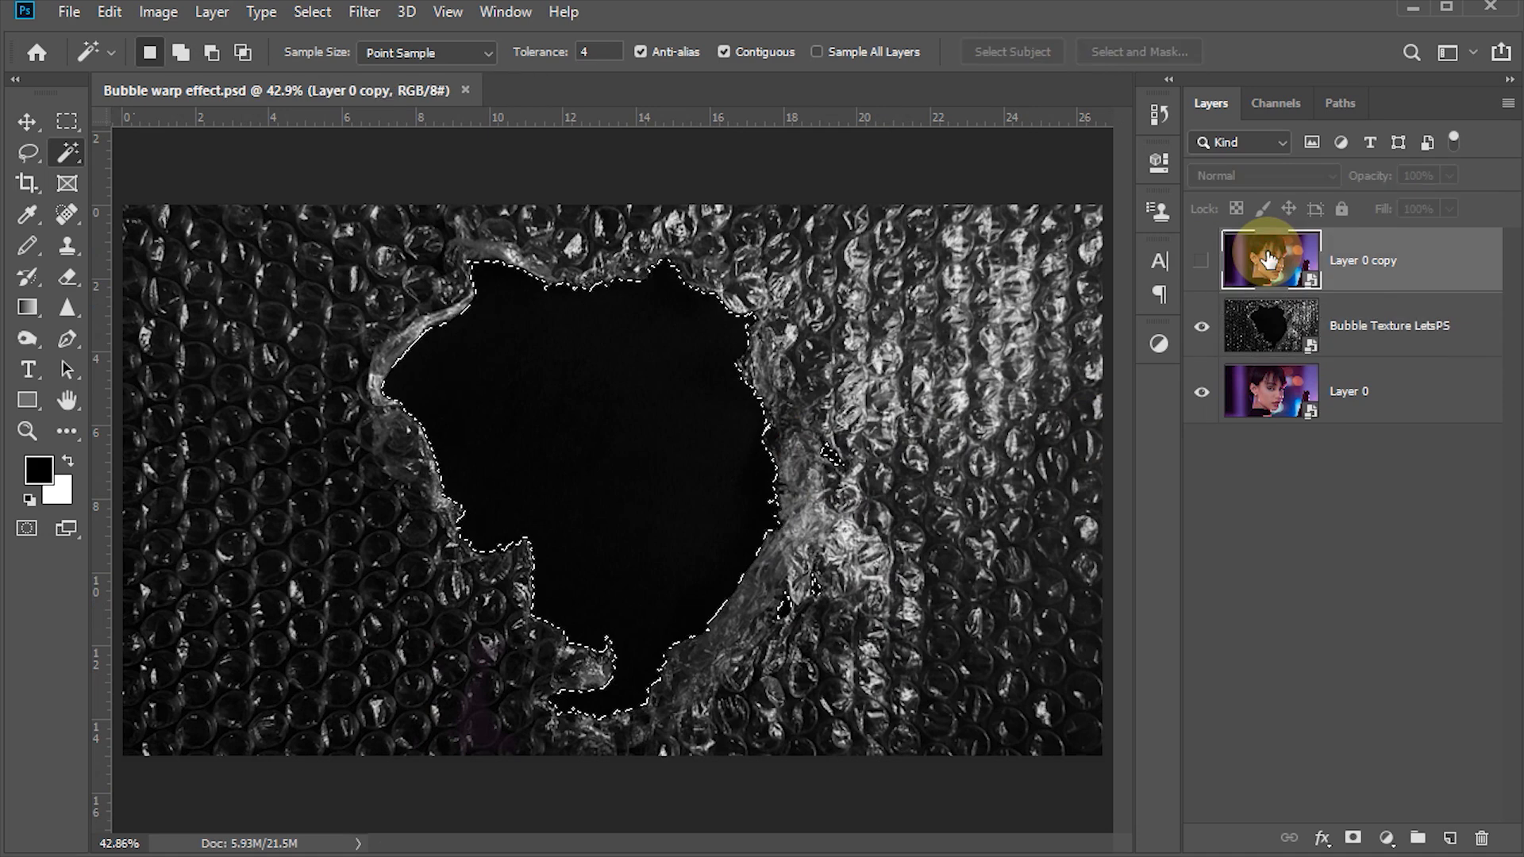
click(1201, 262)
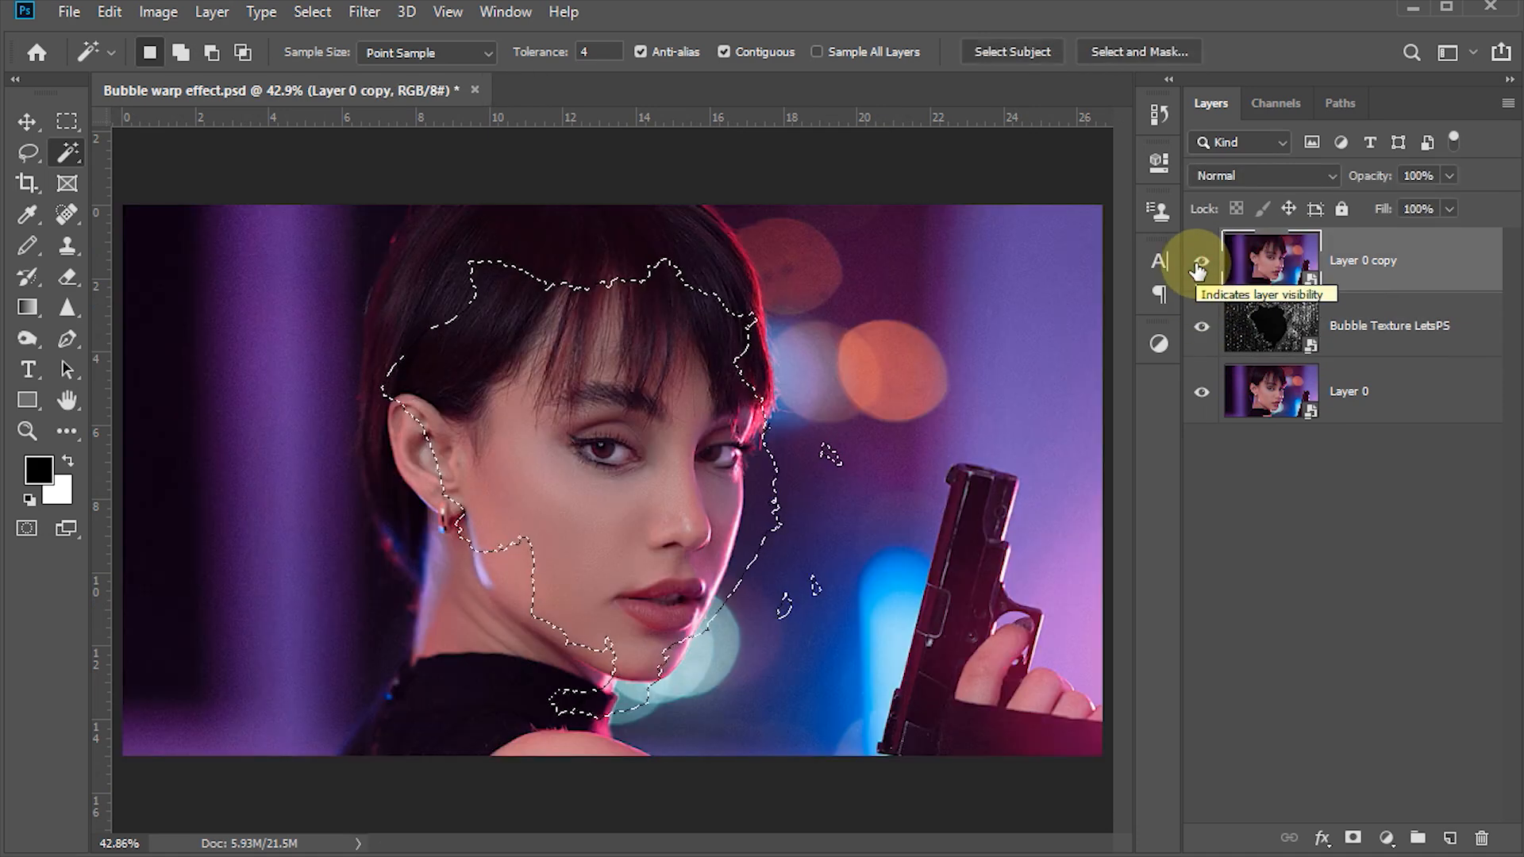
click(1353, 839)
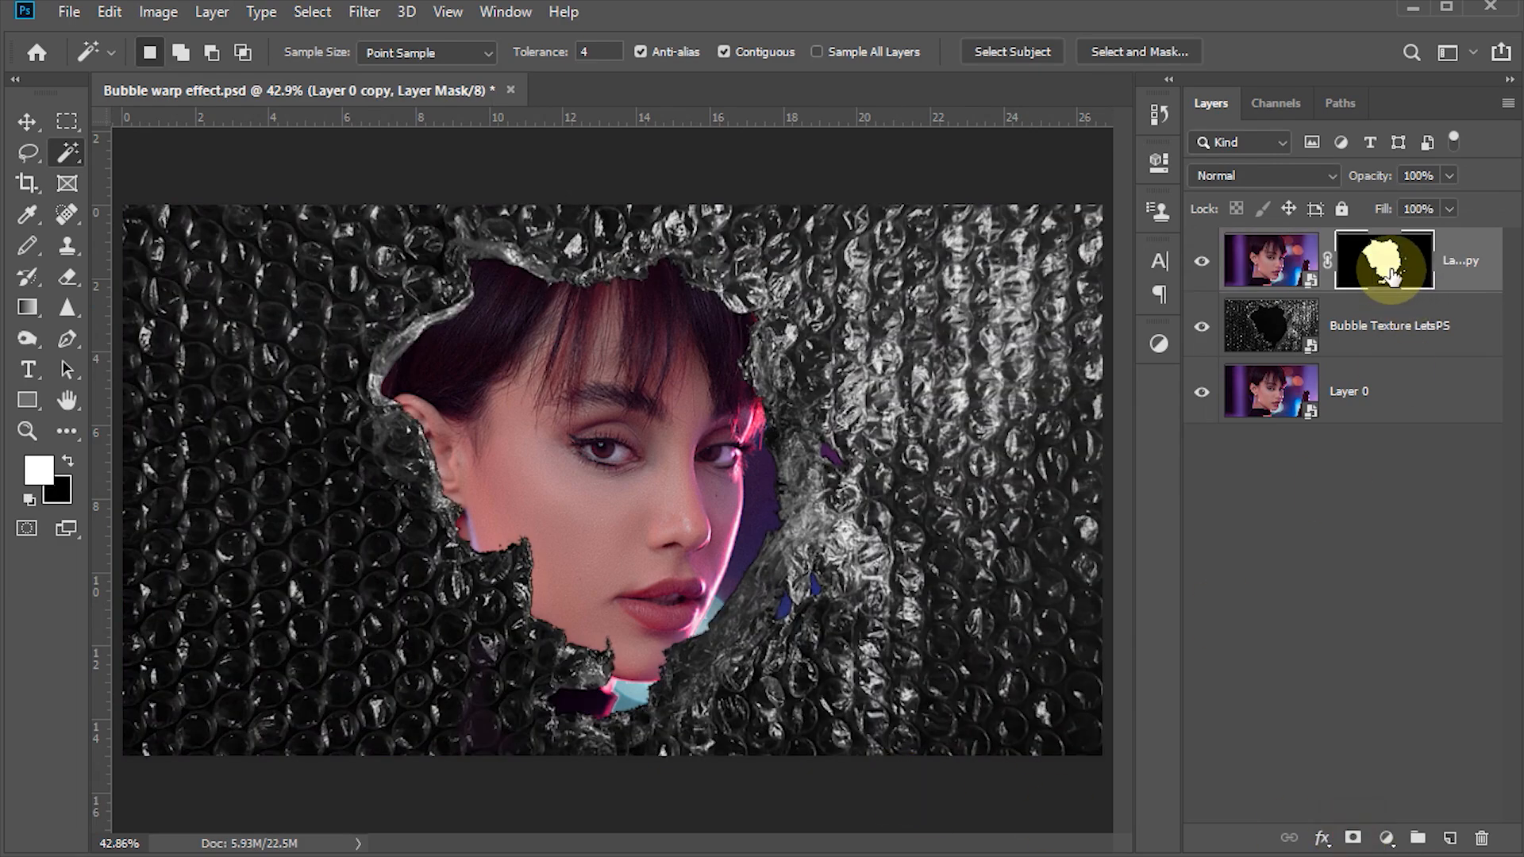
key(v)
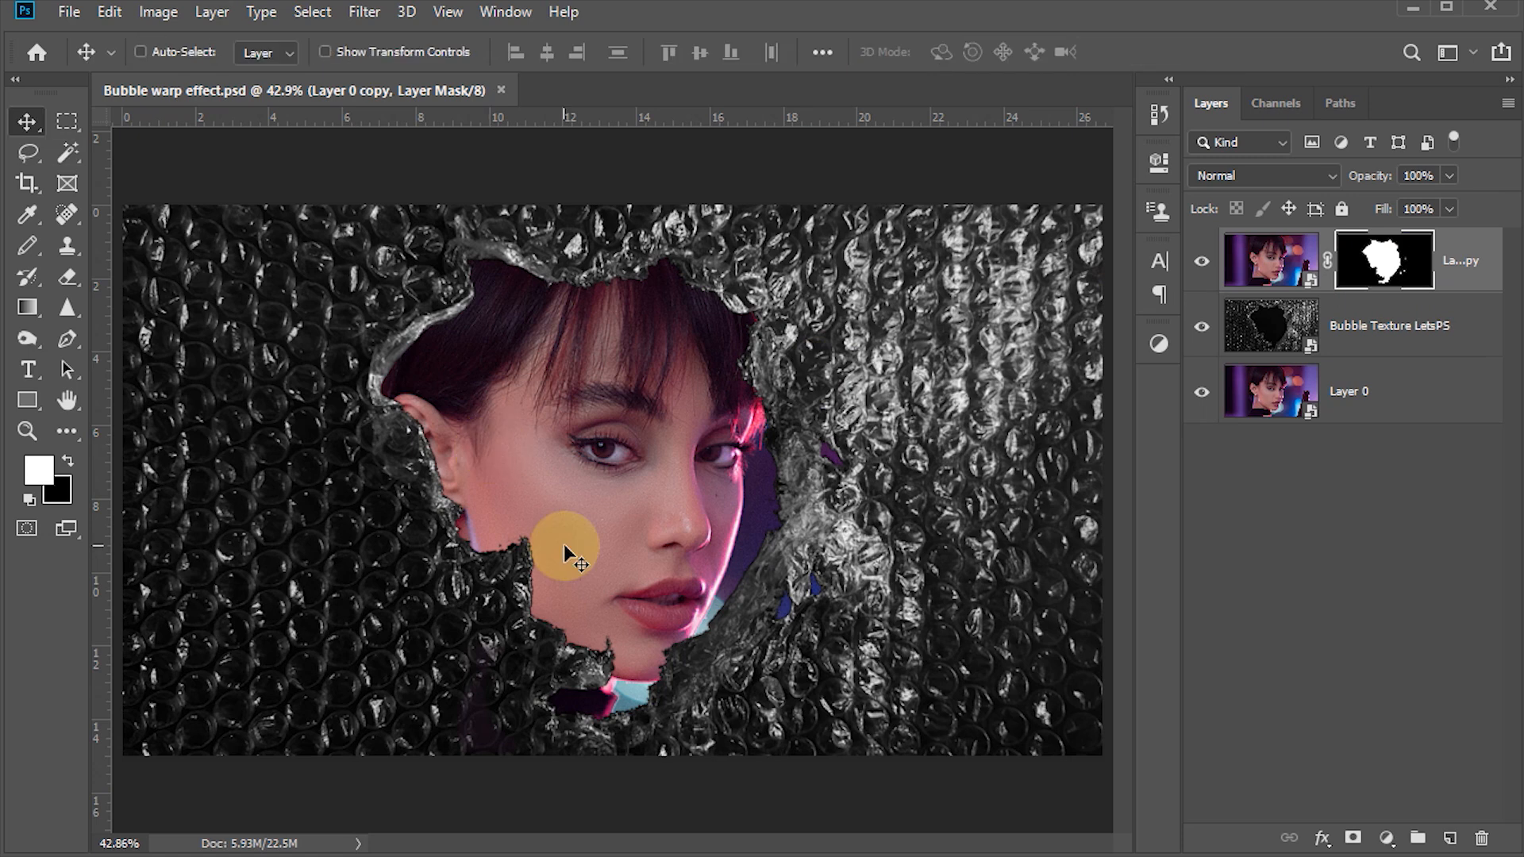
Set the blend mode of the Bubble Texture LetsPS layer to Screen
click(1254, 343)
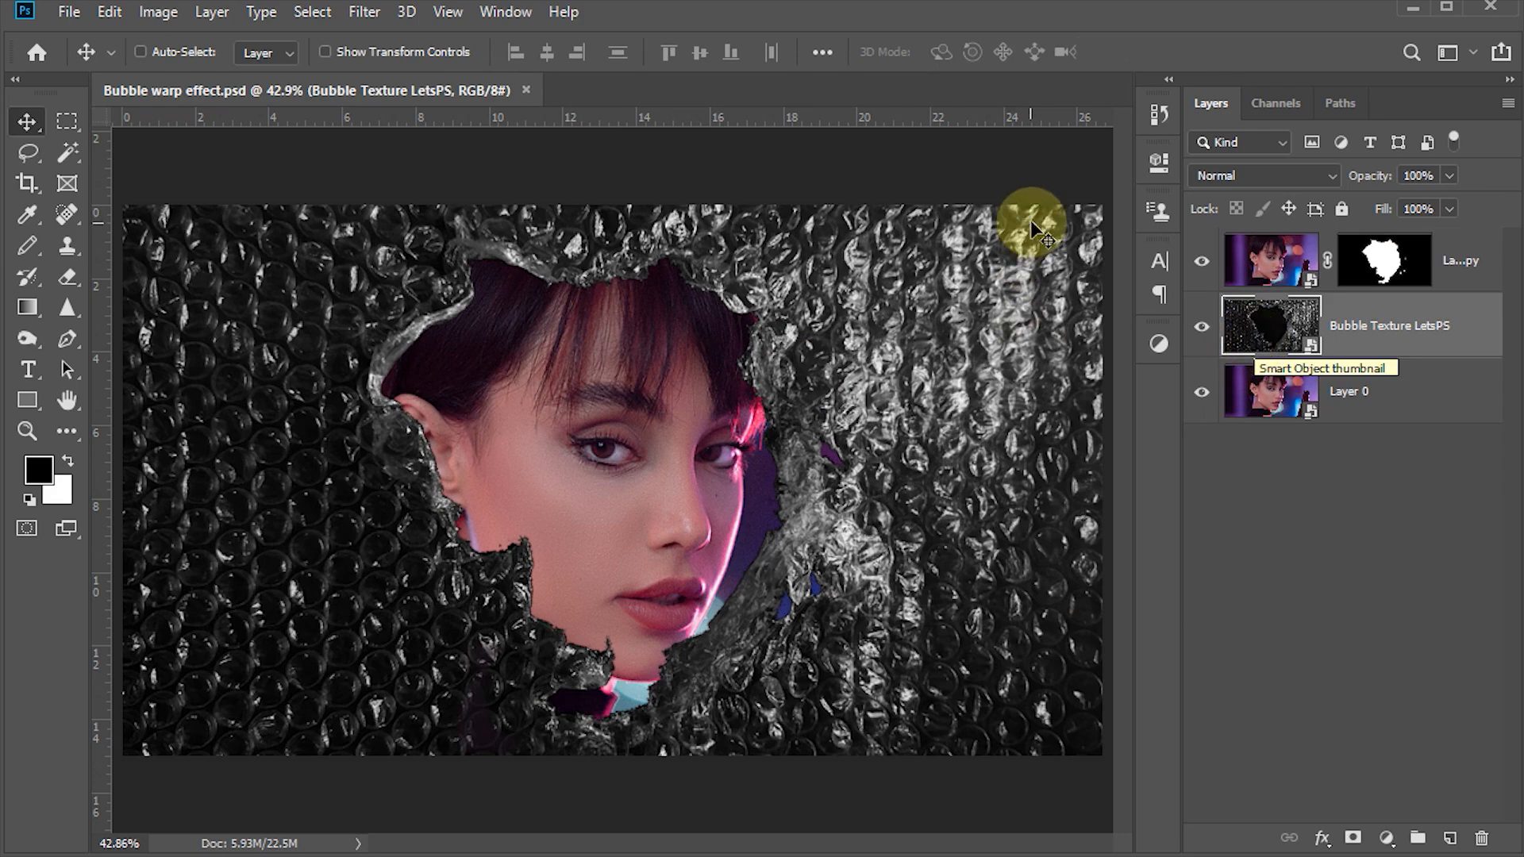
click(1214, 178)
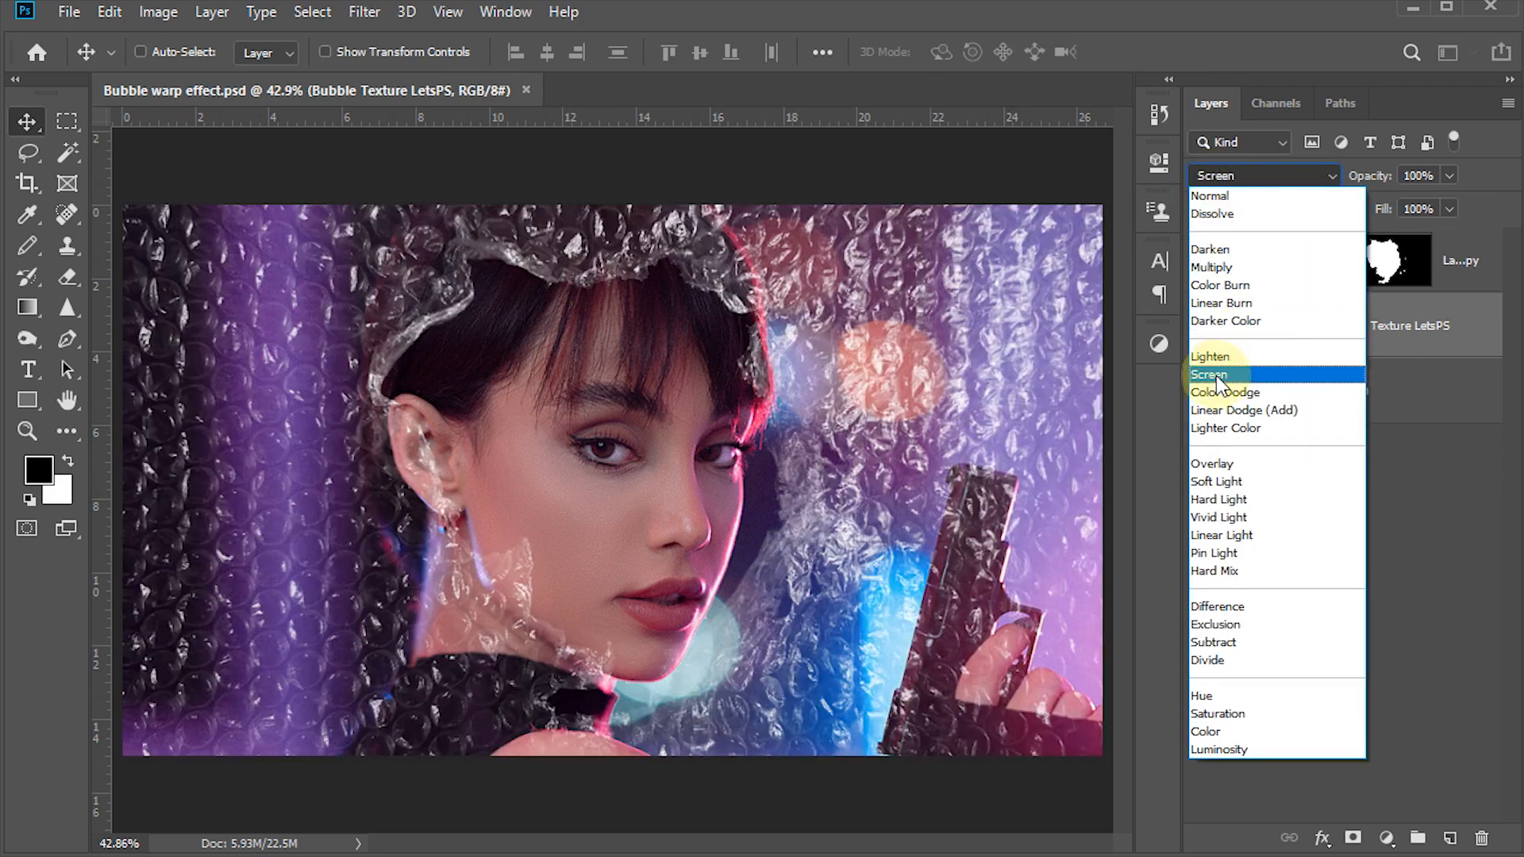
click(1215, 373)
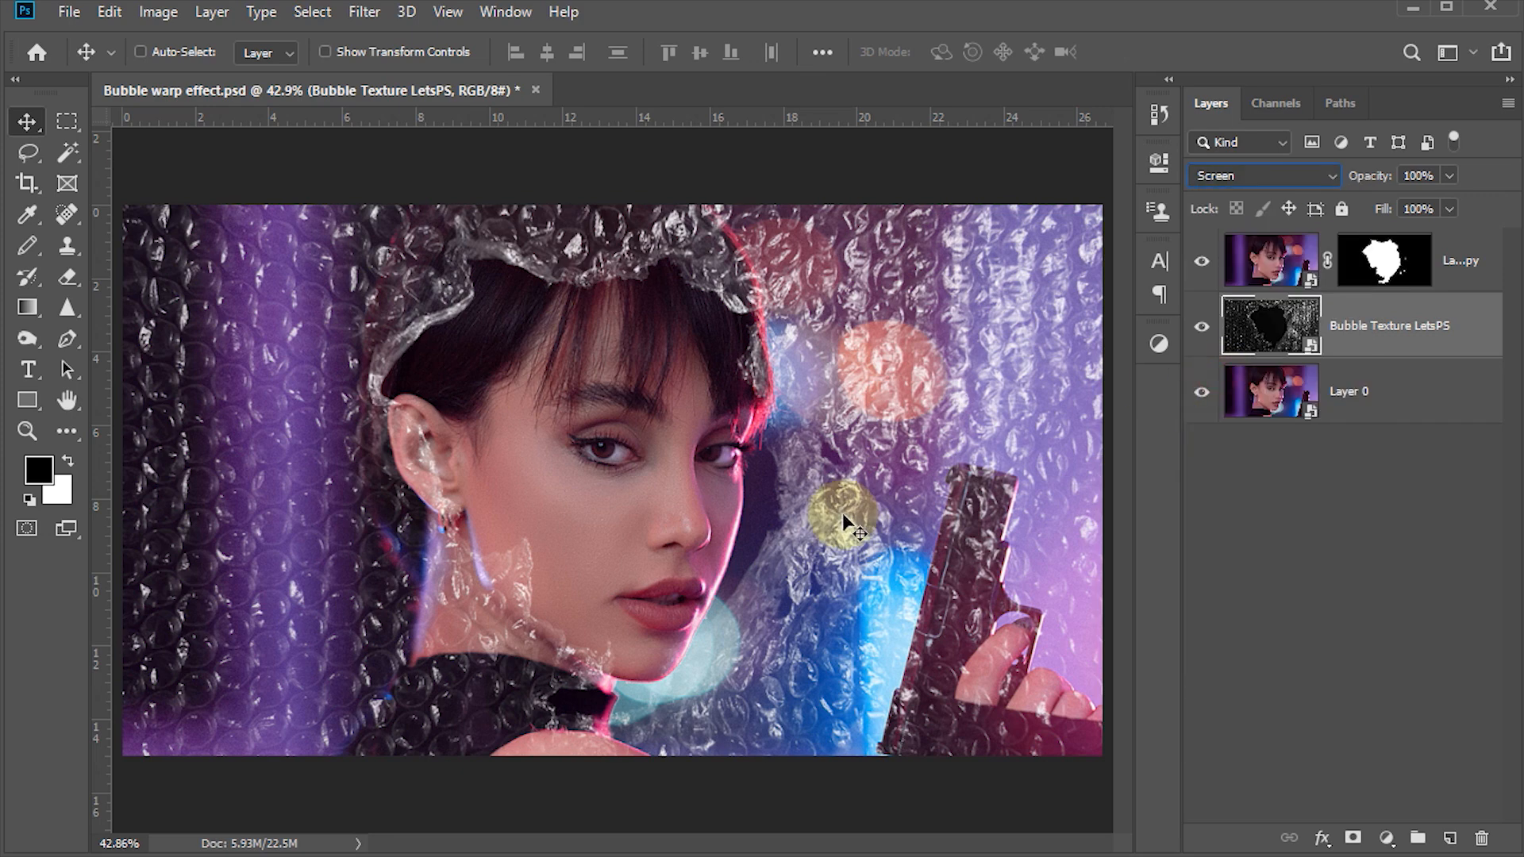
Apply a Gaussian Blur with a radius of 11 pixels to the bottom portrait layer, Layer 0
click(1269, 379)
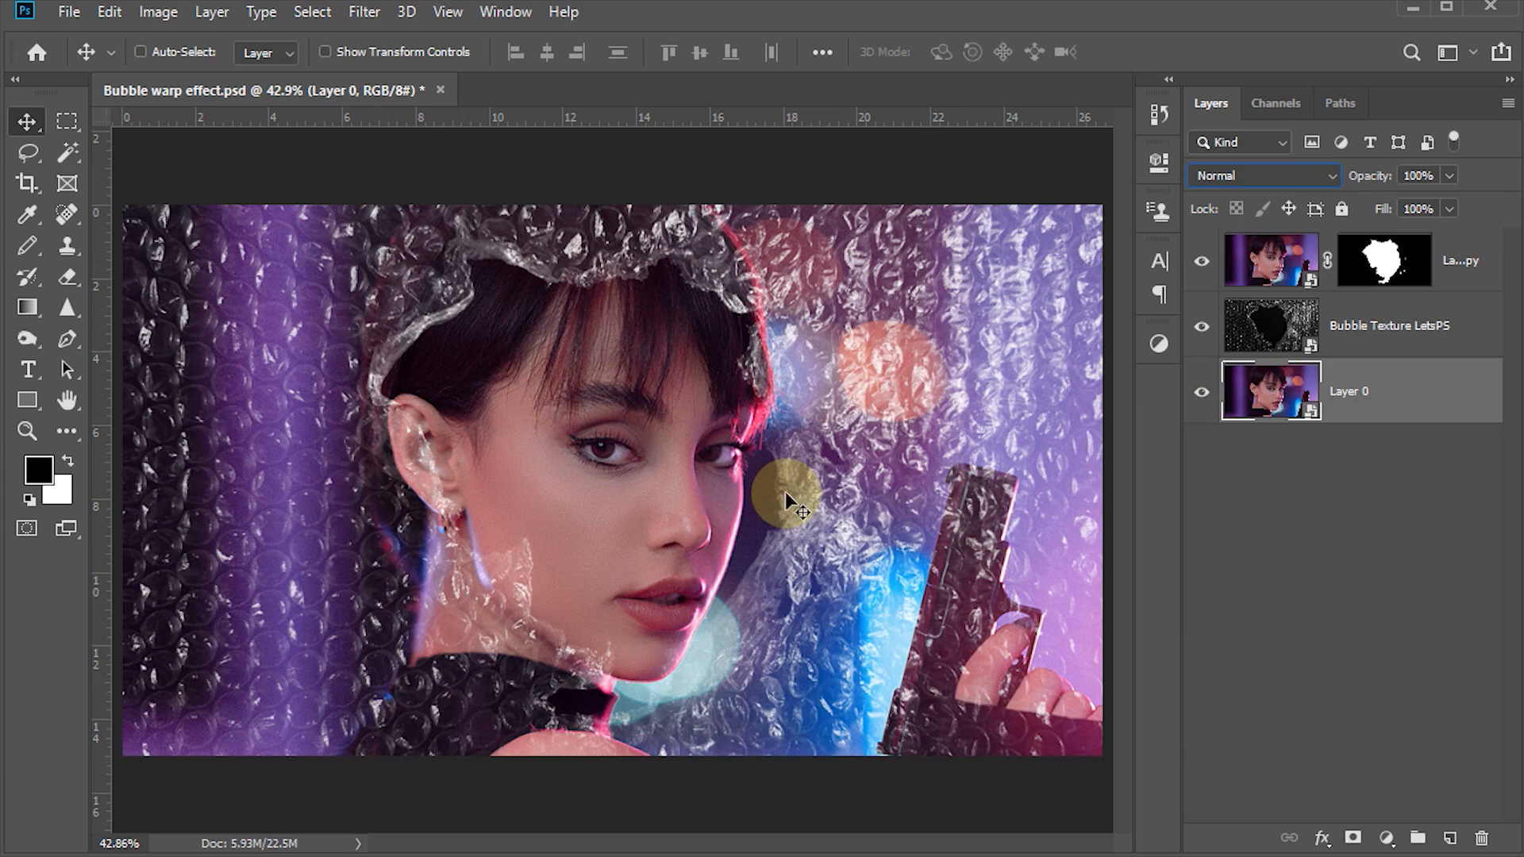
click(364, 11)
mouse_move(425, 285)
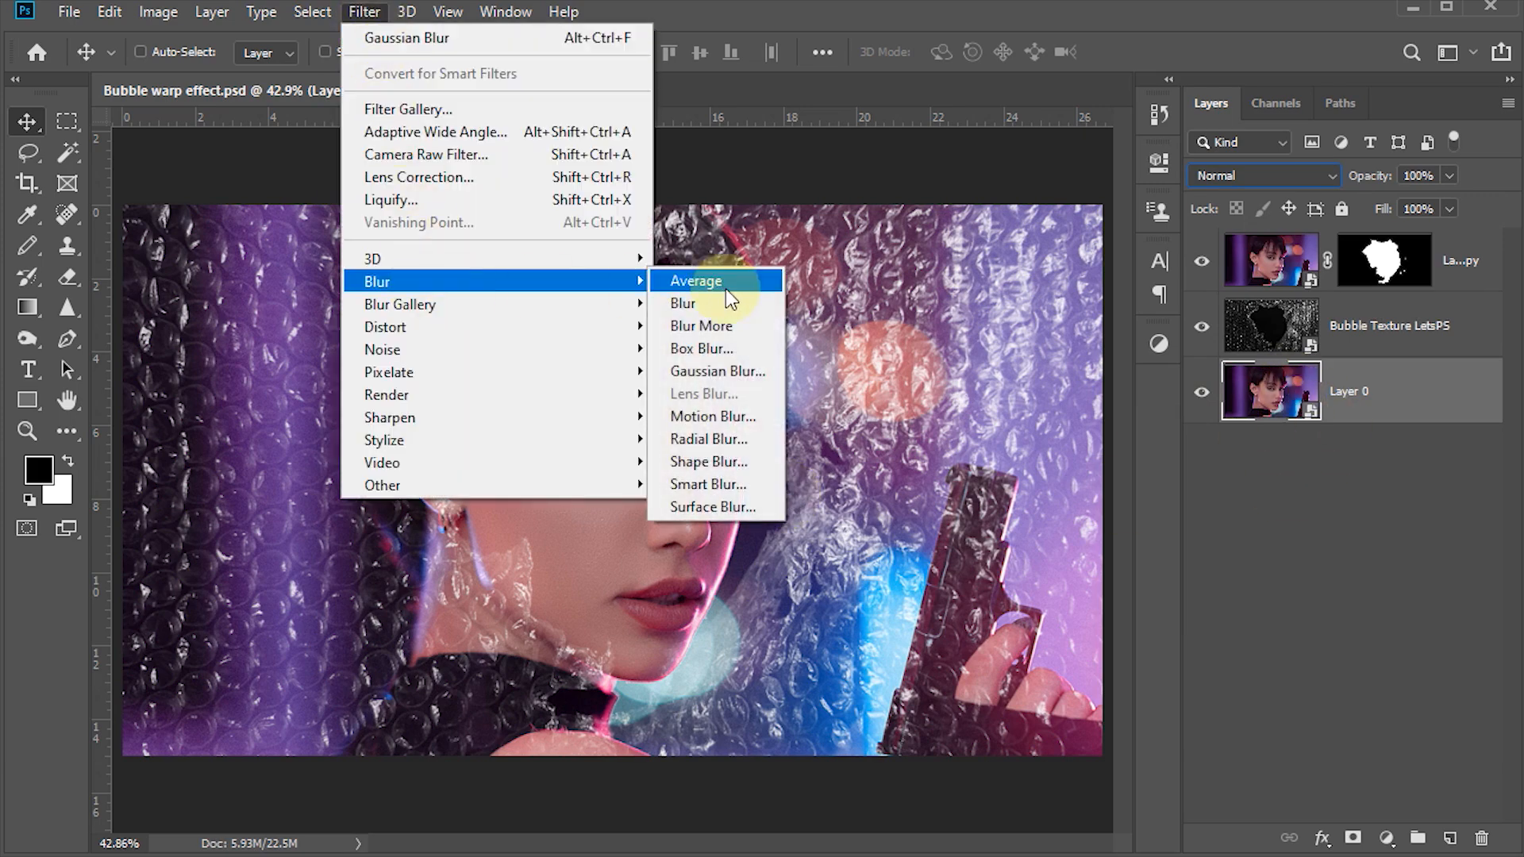
click(717, 372)
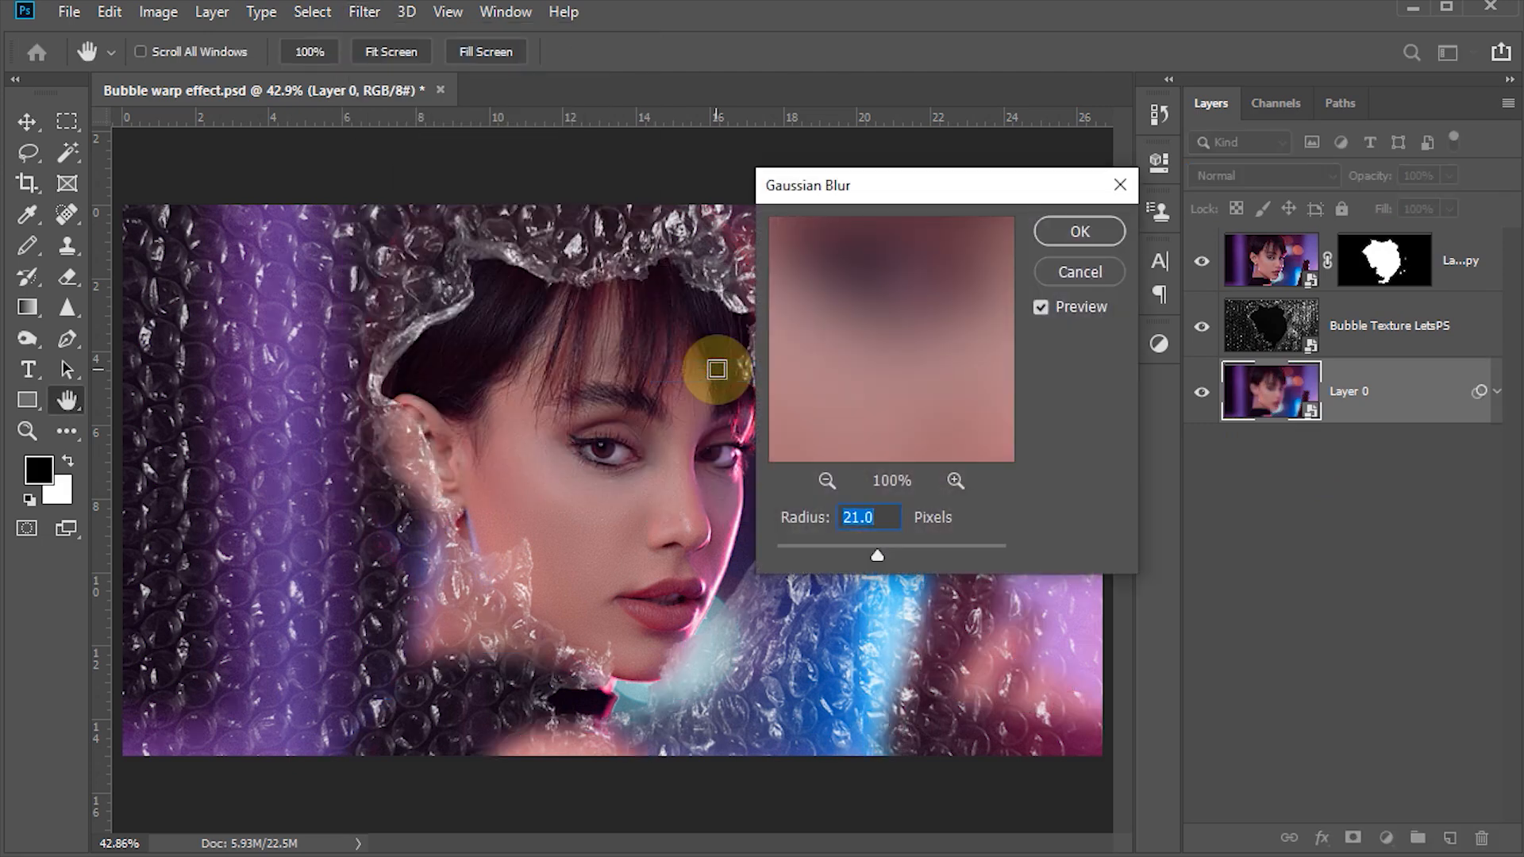
drag(913, 187, 1292, 273)
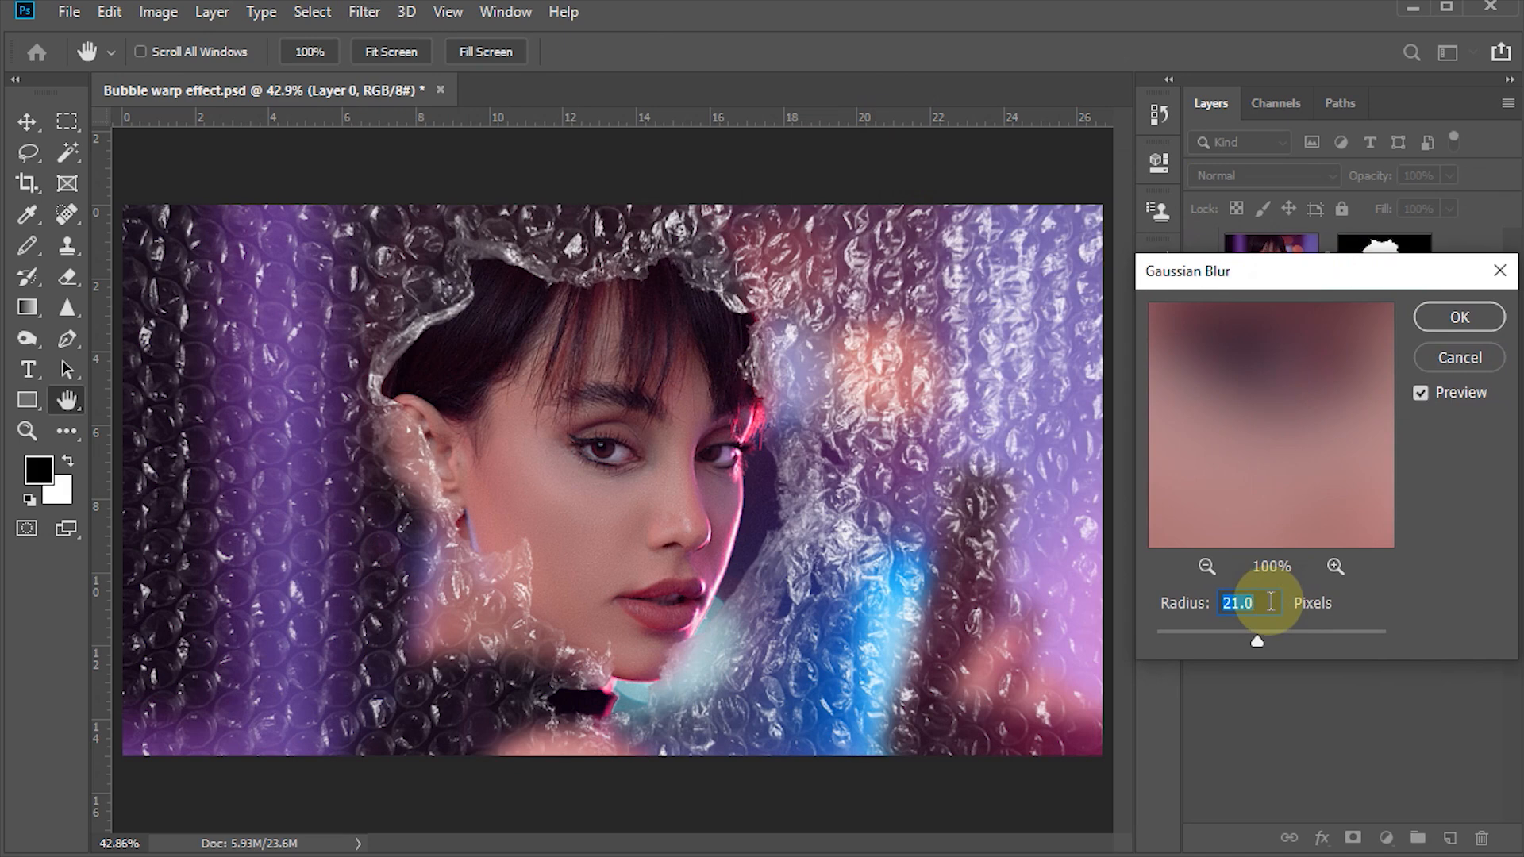
text(11)
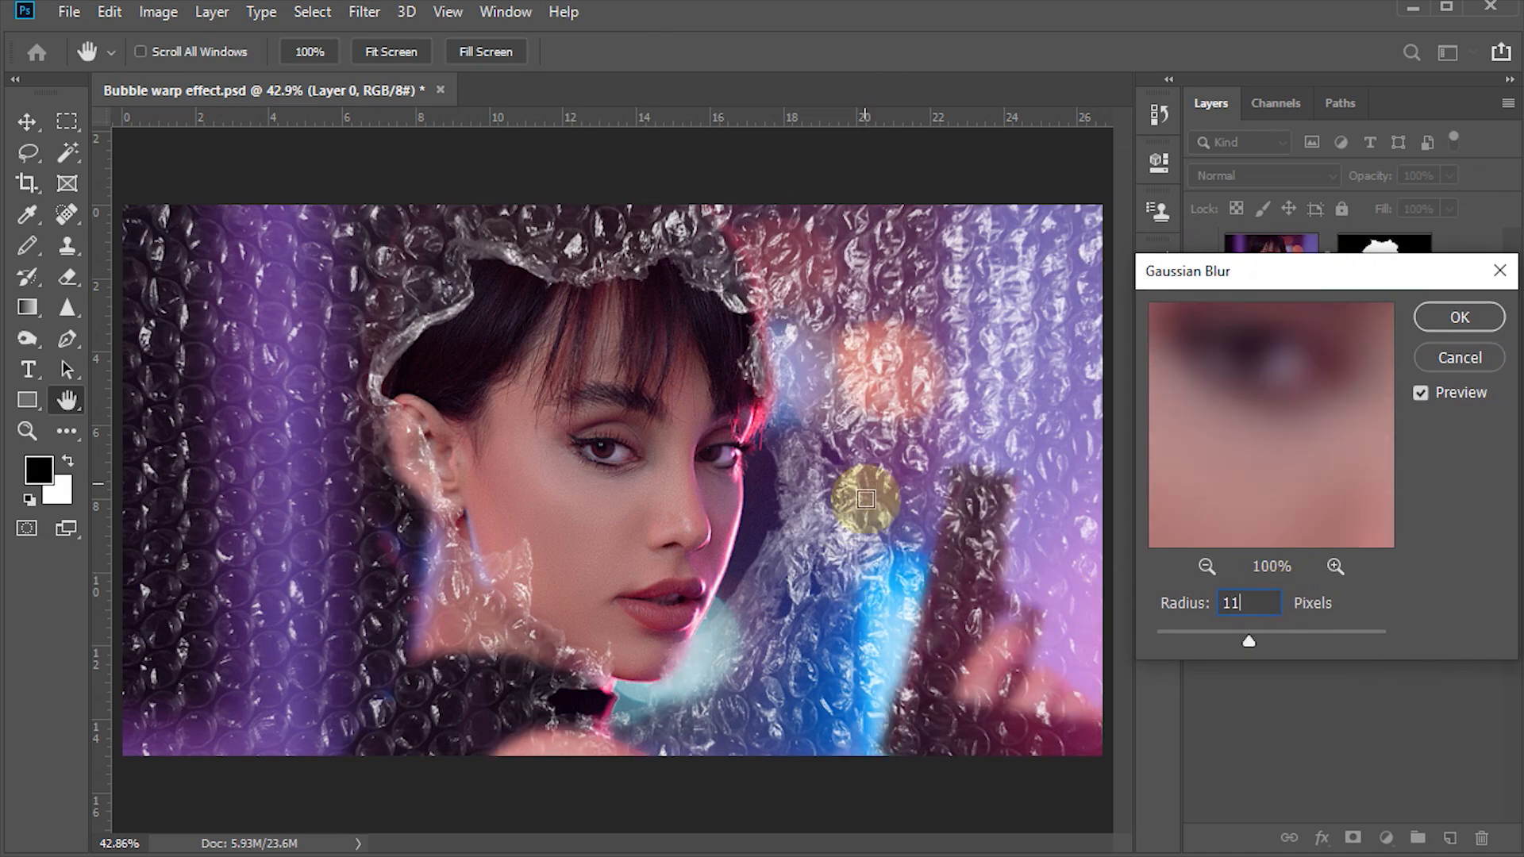
click(1452, 318)
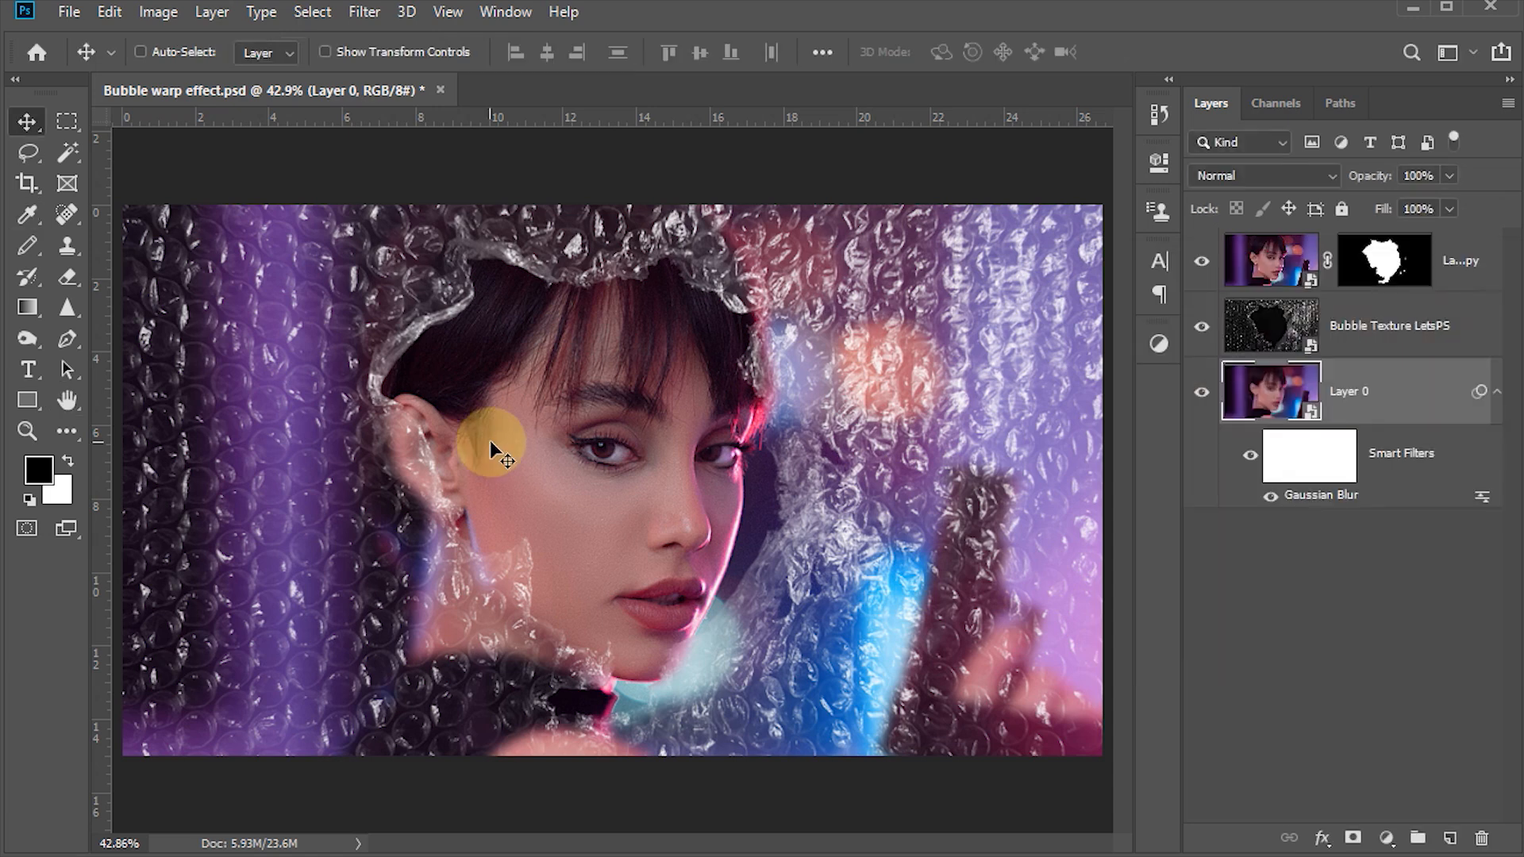
Add a Levels adjustment layer above the Layer 0 copy portrait layer and set its black input level to 10
click(1264, 279)
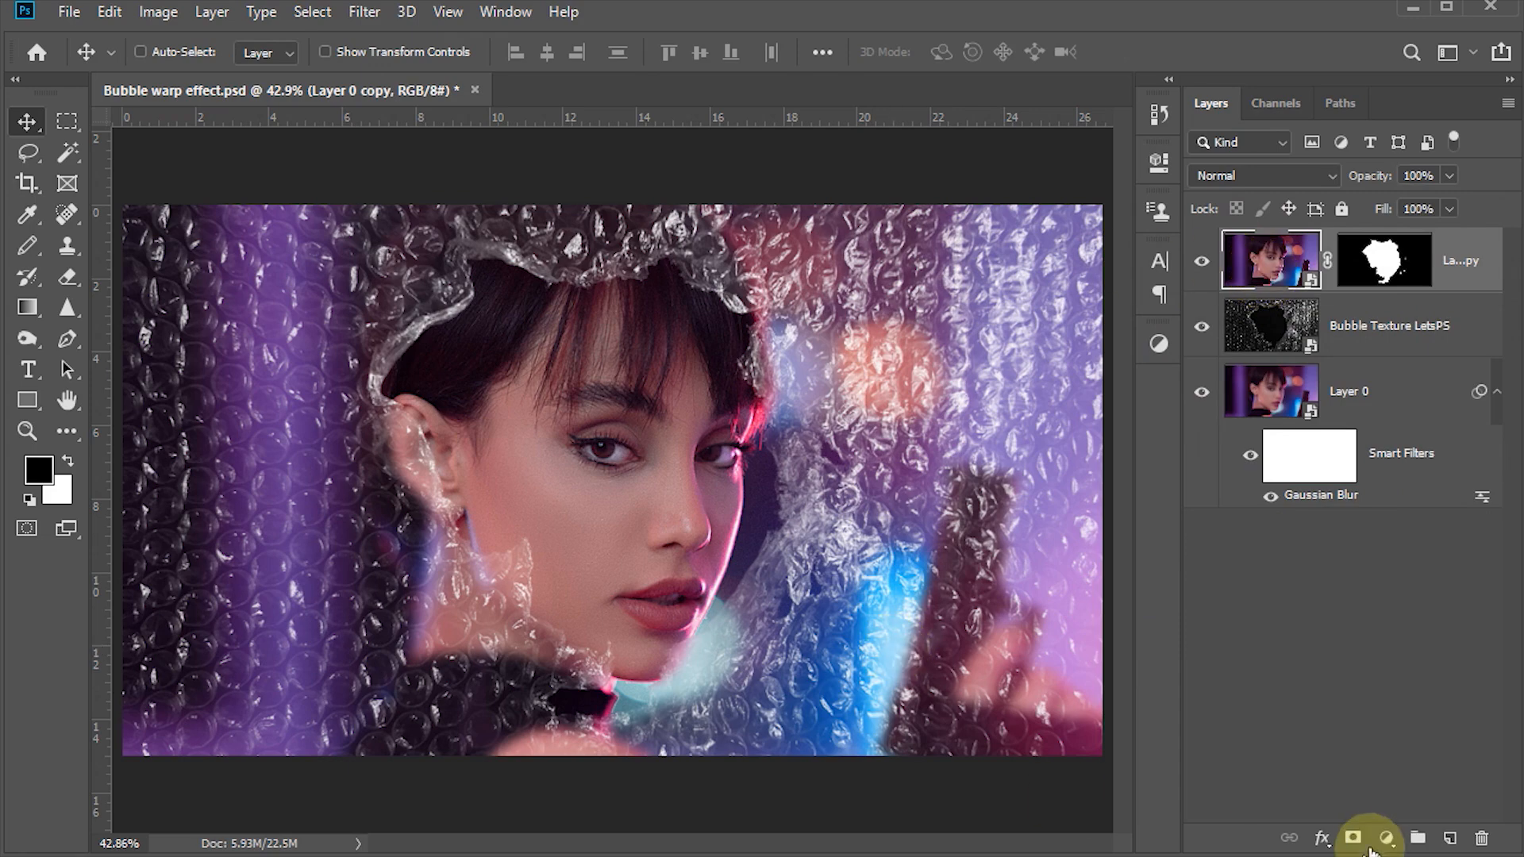
click(1385, 841)
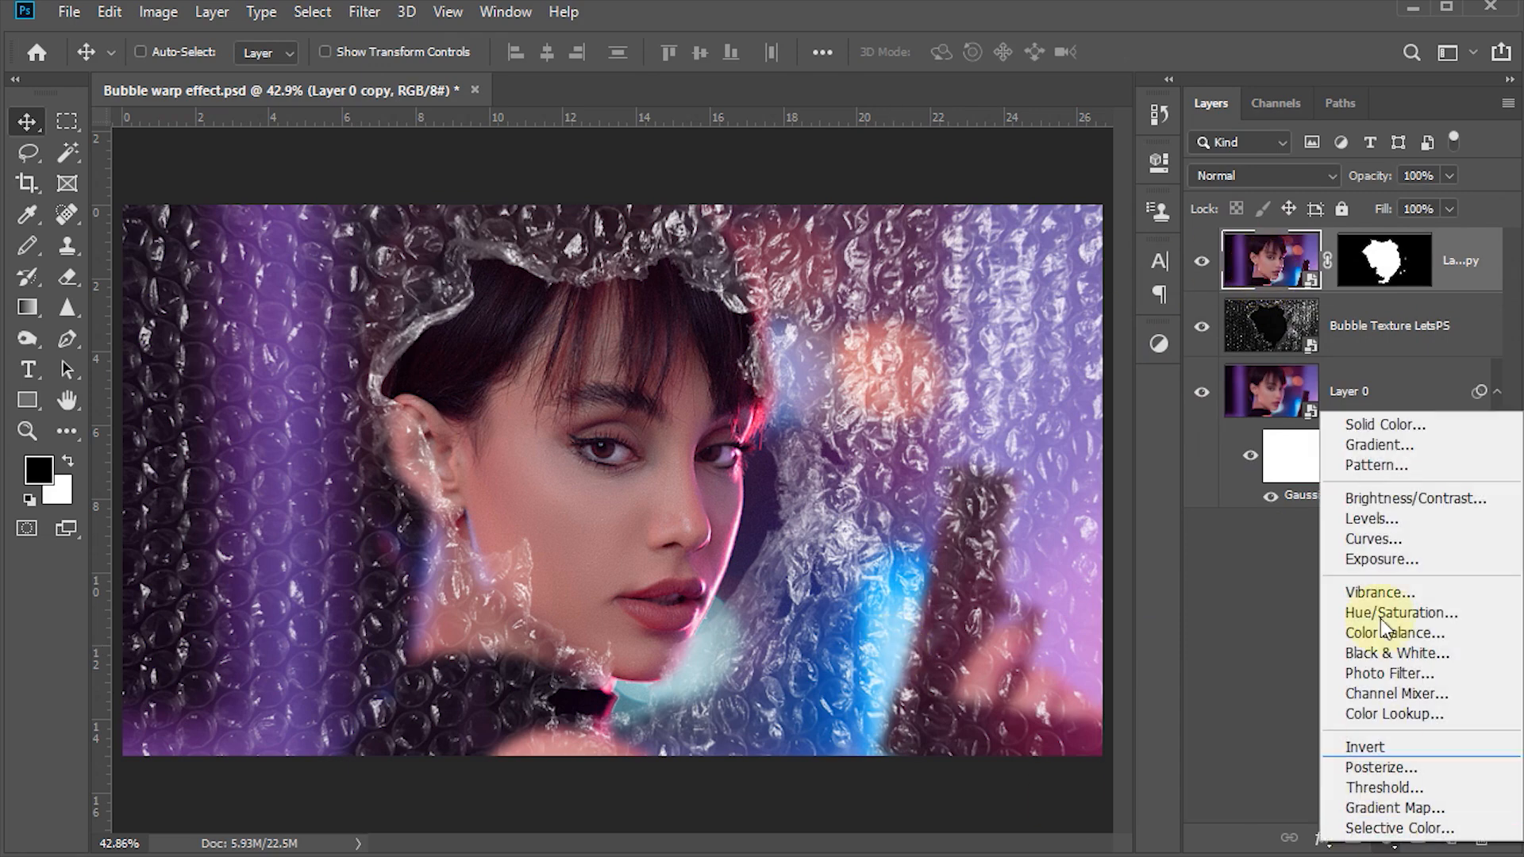
click(1379, 520)
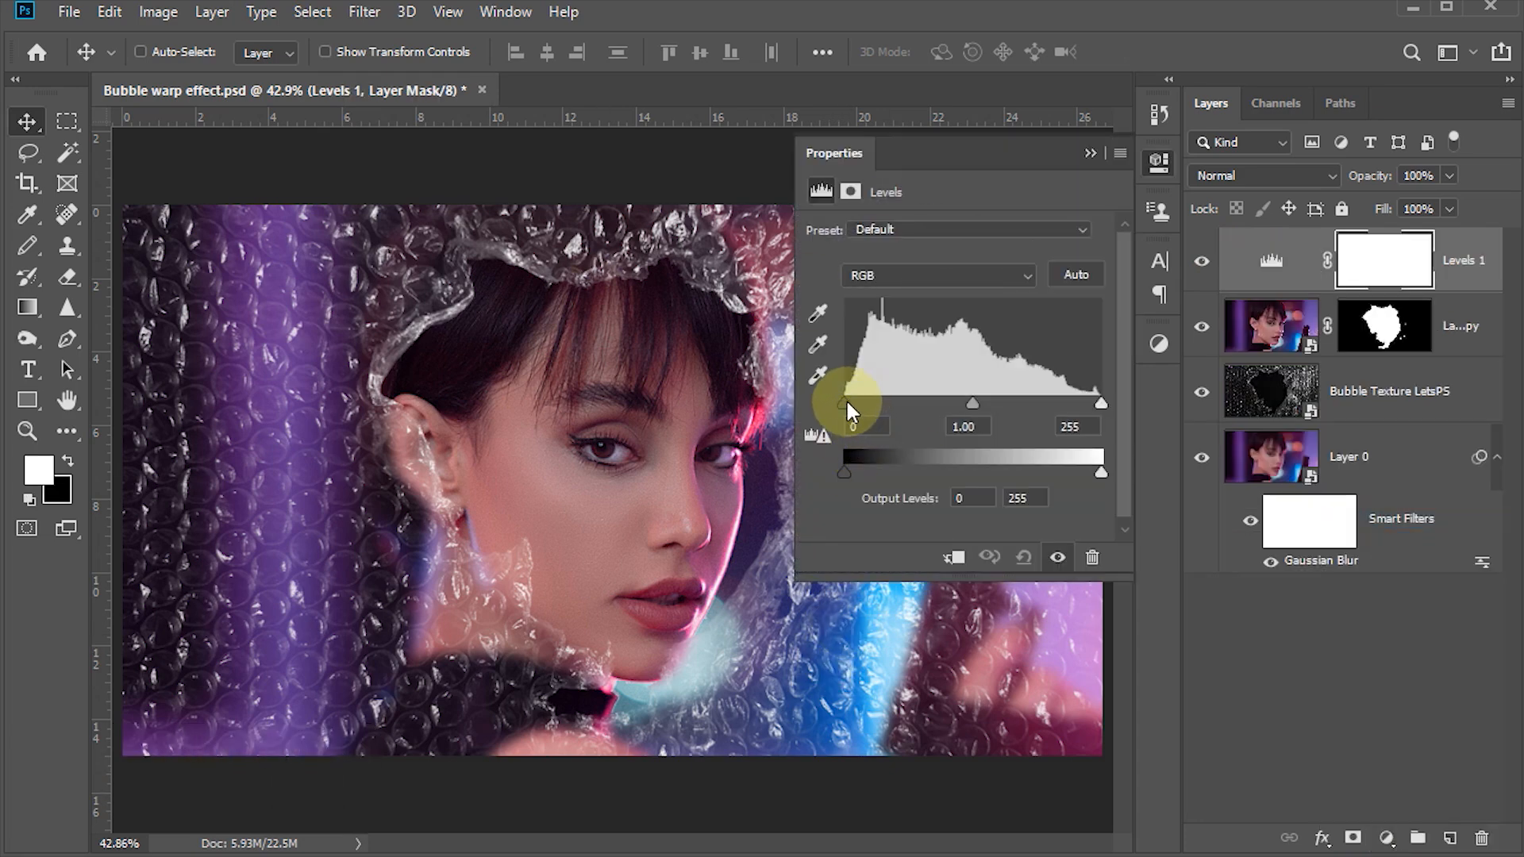
drag(847, 403, 860, 406)
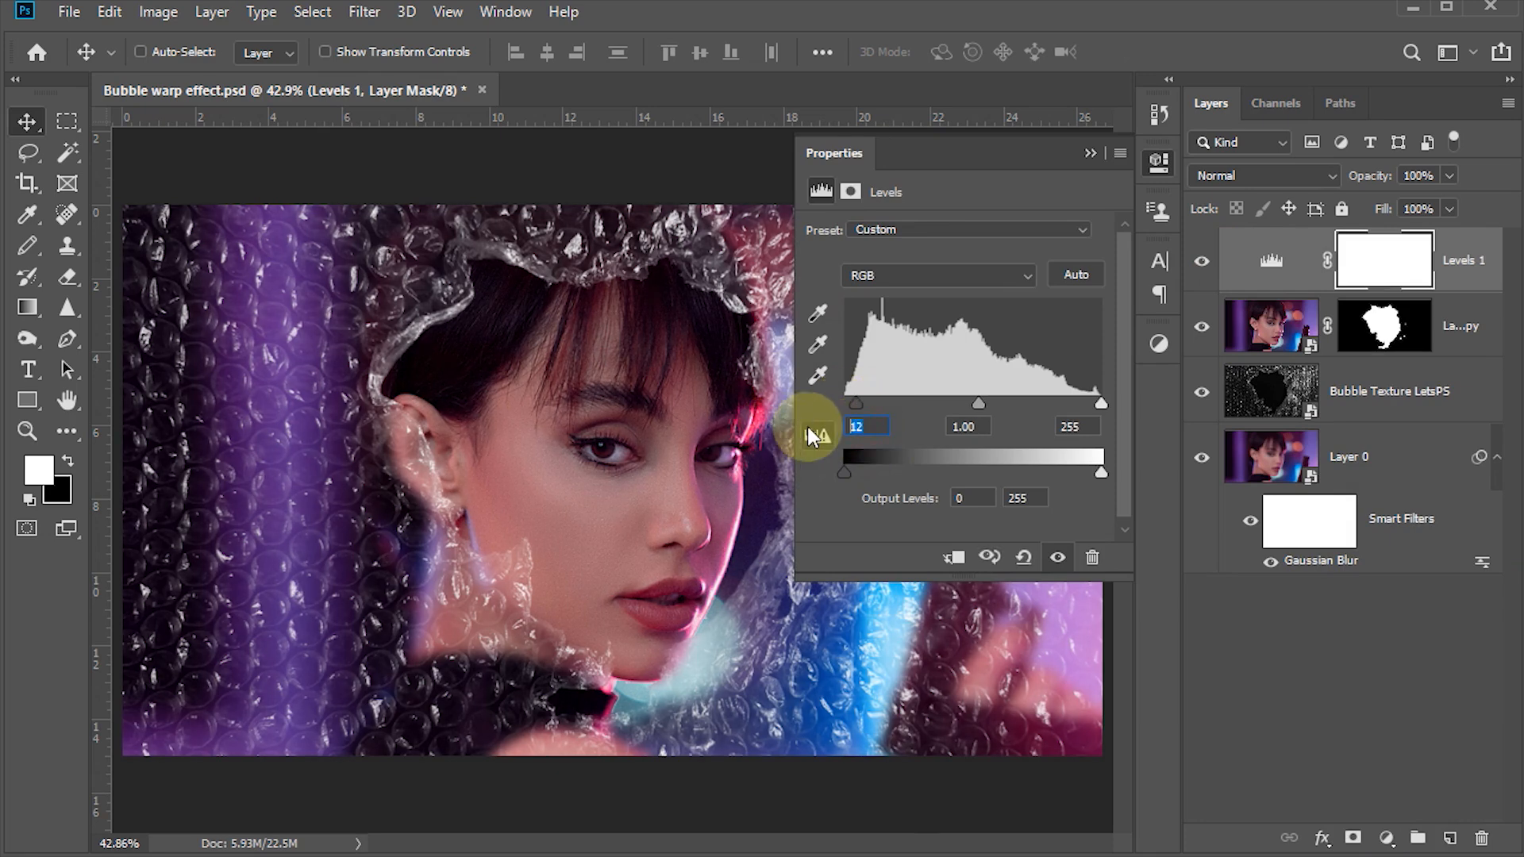
text(10)
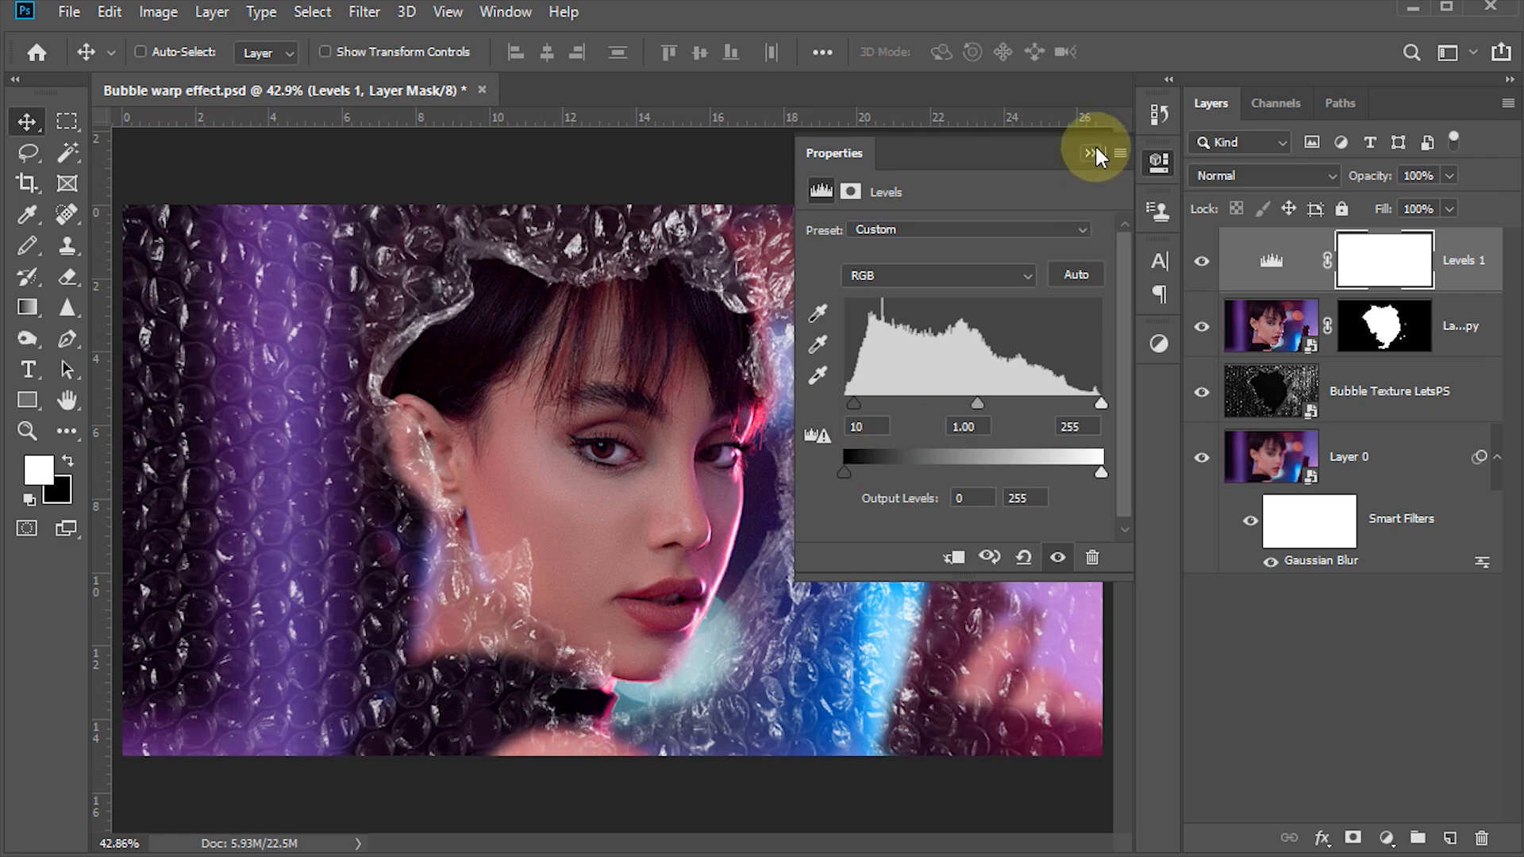
click(1159, 162)
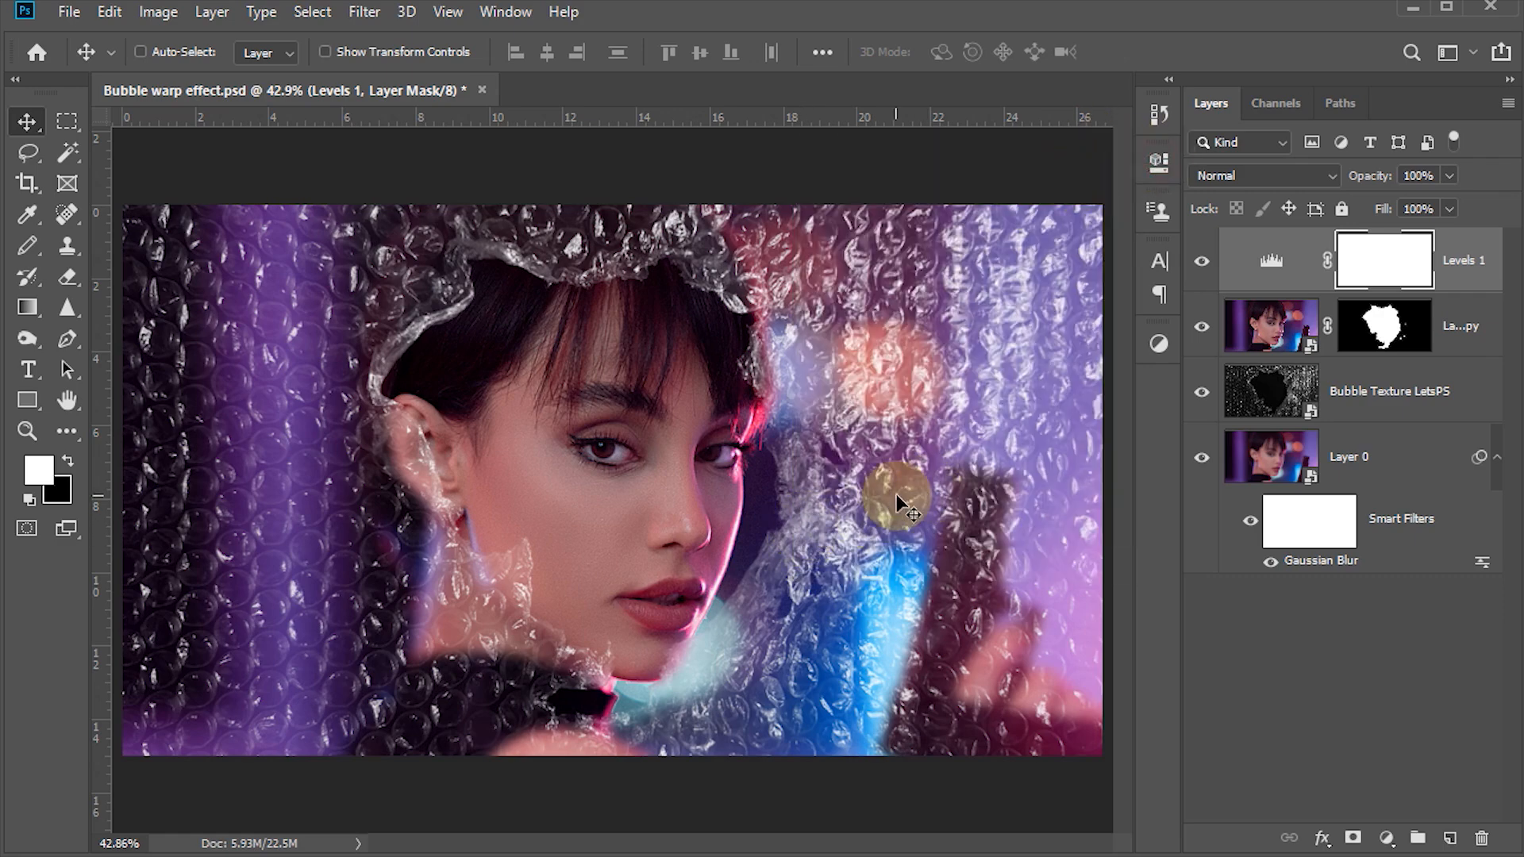
Hide the interface panels to show the finished composite larger, and save the document
key(Tab)
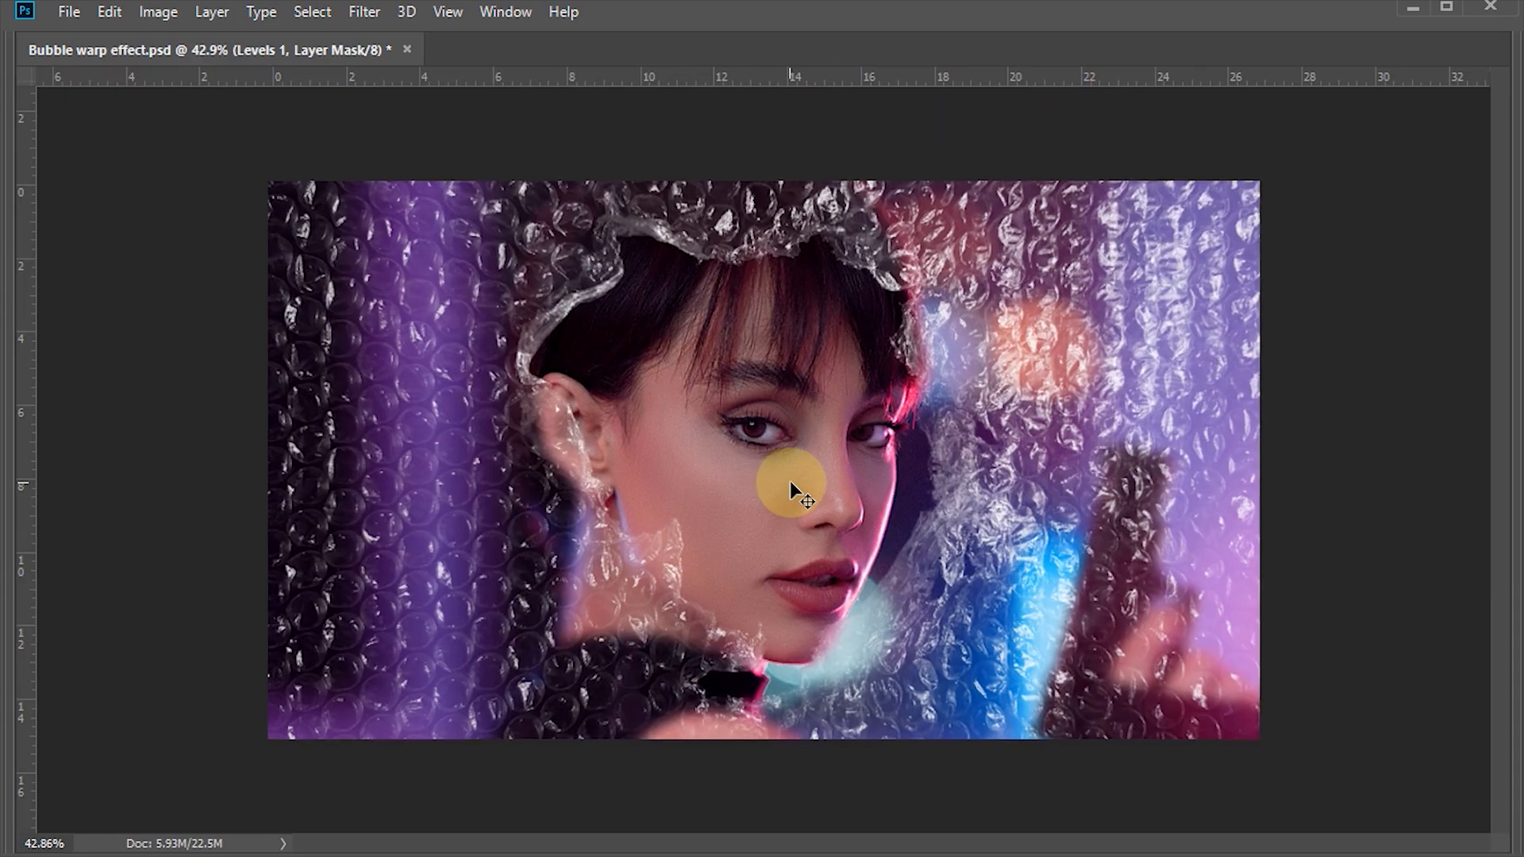
scroll(789, 481, up, 2)
key(ctrl+s)
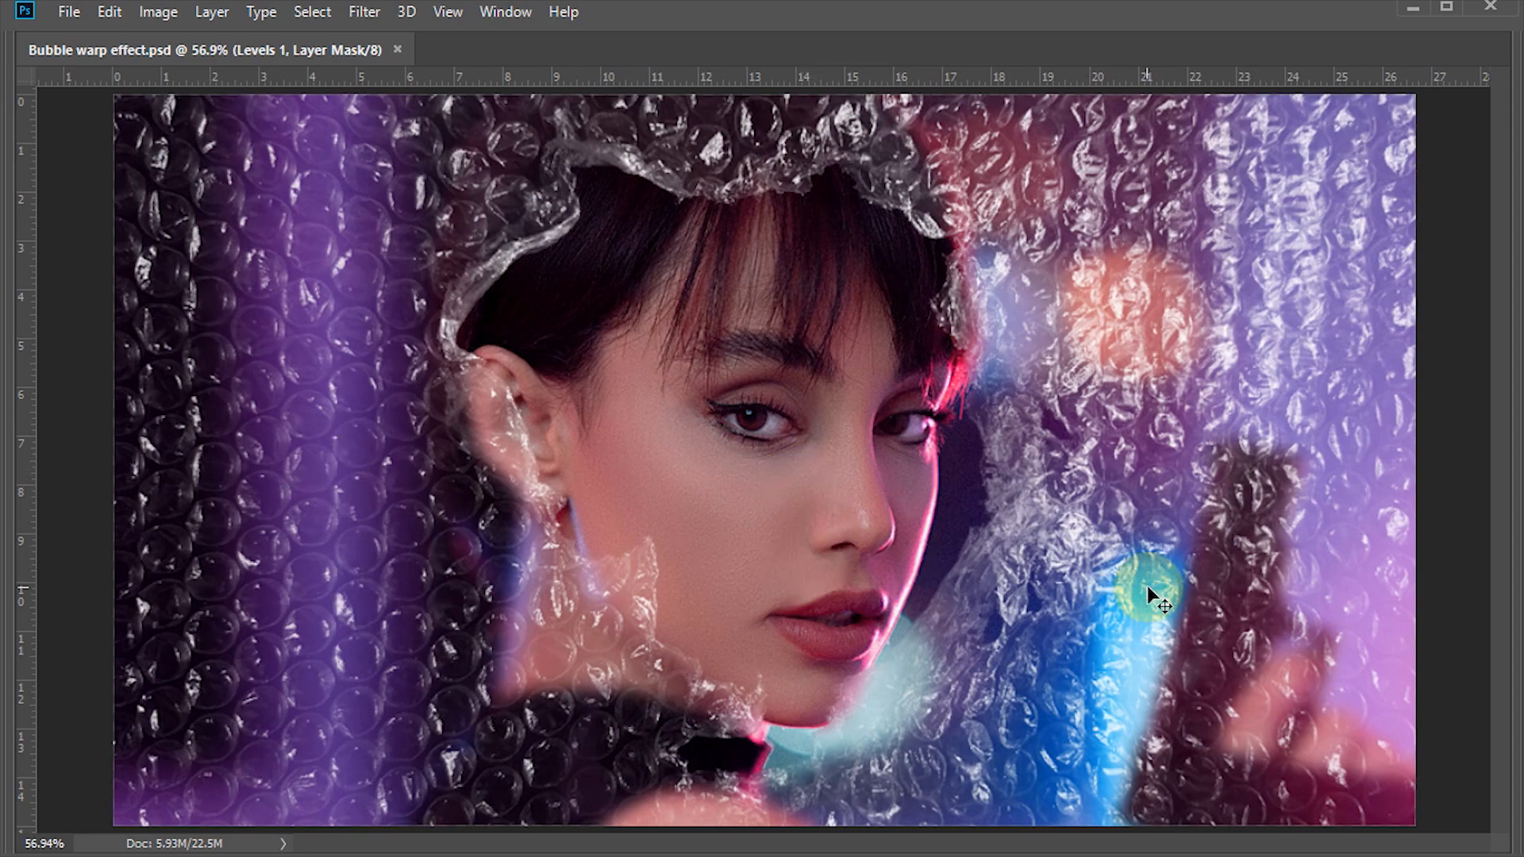